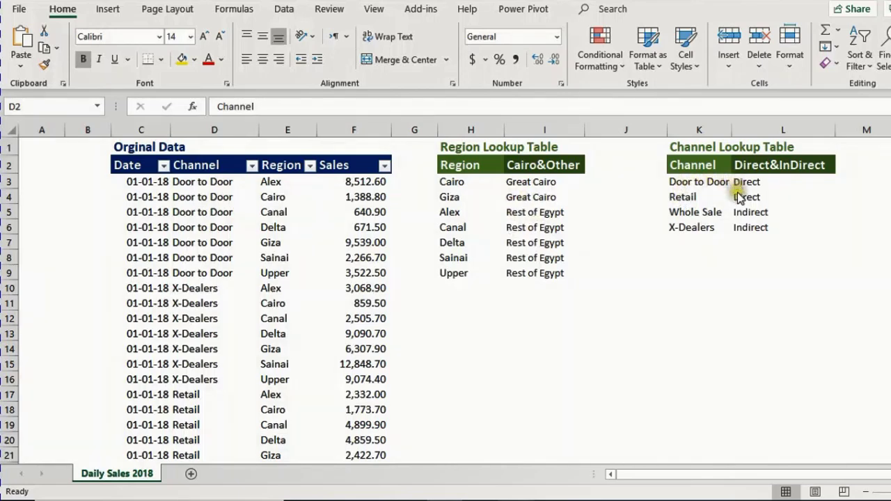
- In the completed example workbook, select the Giza sales value in cell F7
{"action": "left_click", "coordinate": [358, 242]}
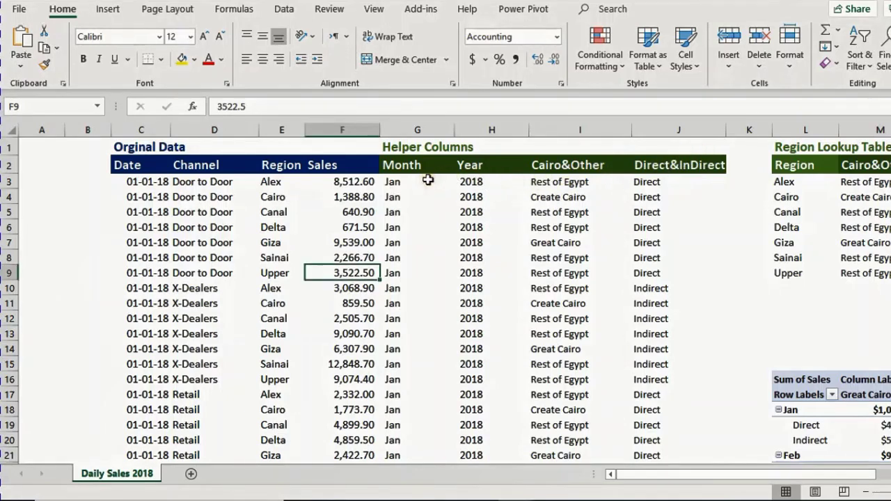
{"action": "left_click", "coordinate": [427, 180]}
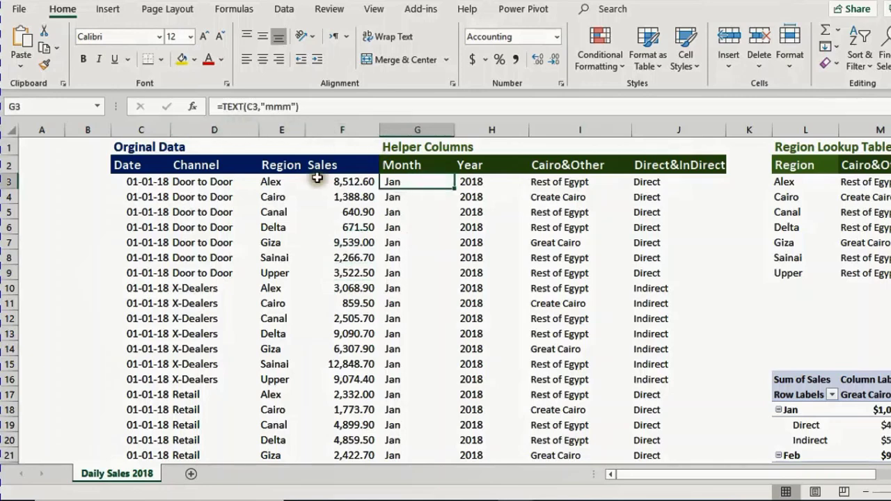
{"action": "left_click", "coordinate": [469, 182]}
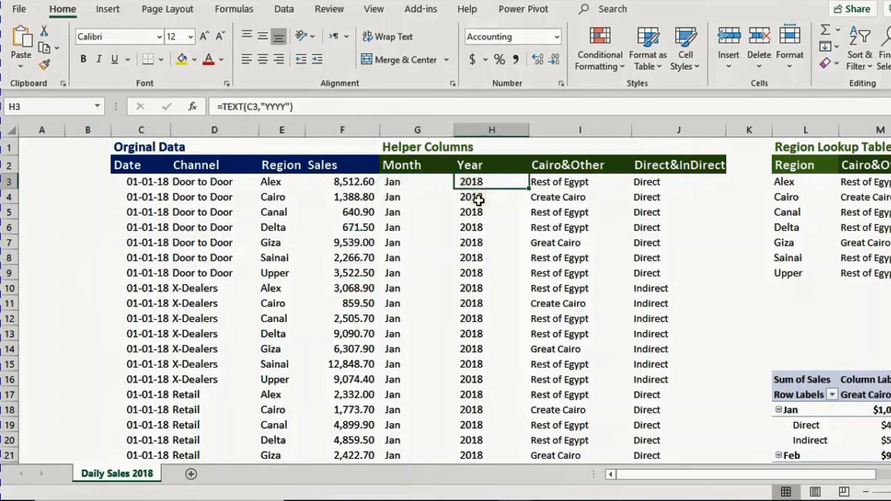
{"action": "left_click", "coordinate": [549, 184]}
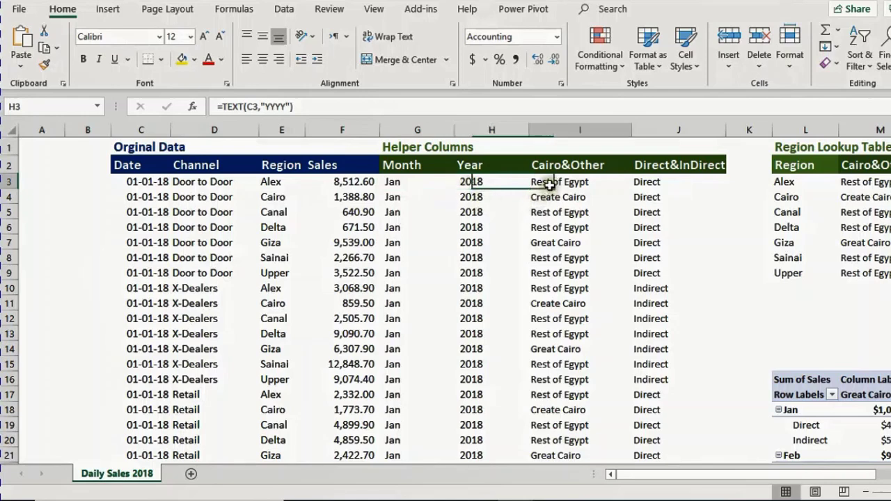
{"action": "left_click", "coordinate": [634, 182]}
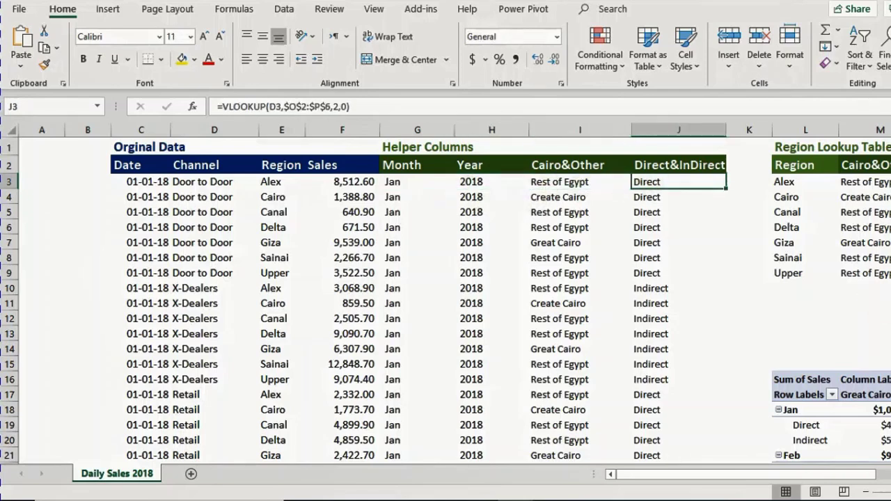
{"action": "scroll", "coordinate": [749, 168], "scroll_direction": "right", "scroll_amount": 3}
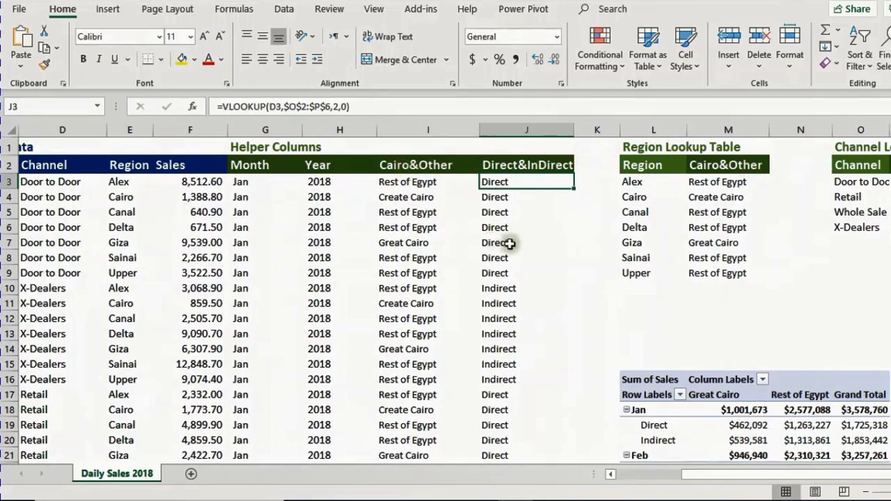
{"action": "scroll", "coordinate": [509, 239], "scroll_direction": "down", "scroll_amount": 2}
{"action": "scroll", "coordinate": [510, 243], "scroll_direction": "down", "scroll_amount": 1}
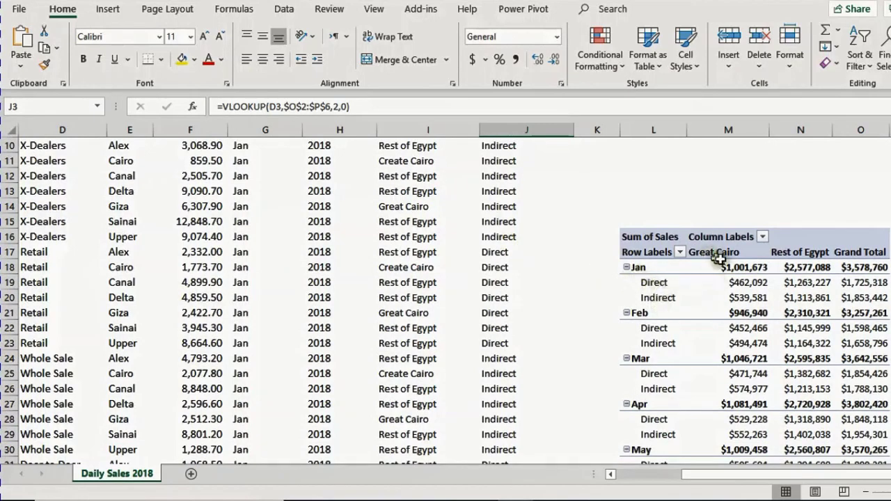
{"action": "mouse_move", "coordinate": [809, 257]}
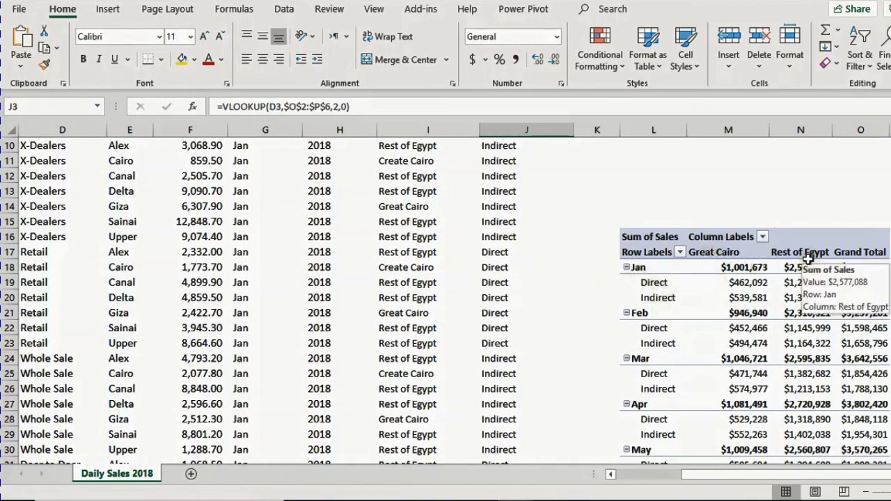
{"action": "scroll", "coordinate": [491, 320], "scroll_direction": "up", "scroll_amount": 3}
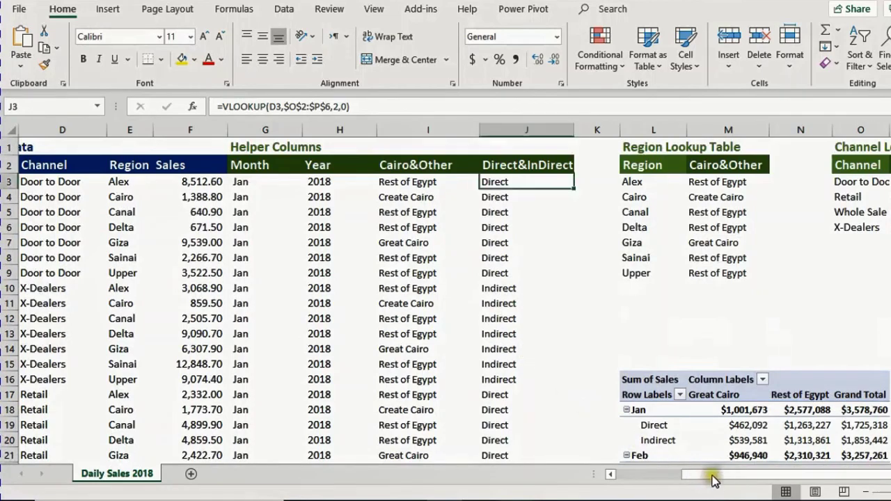
{"action": "left_click_drag", "start_coordinate": [712, 479], "coordinate": [667, 473]}
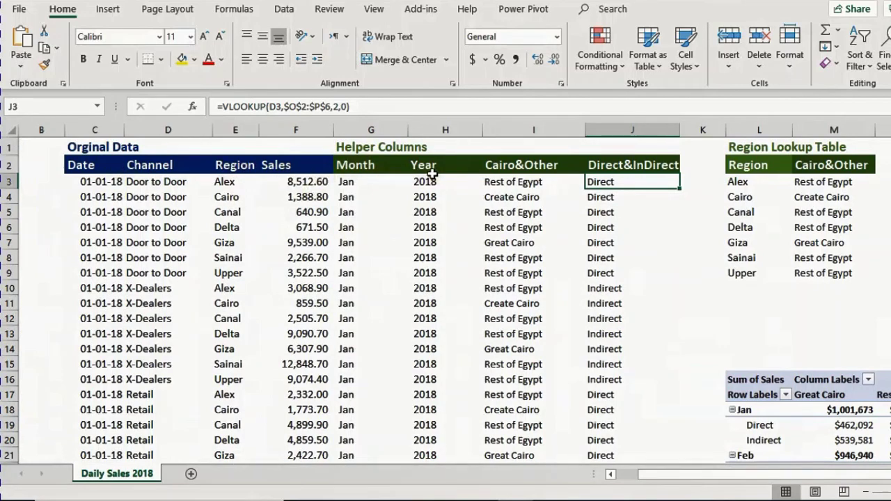
- Check the full length of helper column J, then return to the original PT03.3Pivot.xlsx sales data
{"action": "key", "text": "ctrl+Down"}
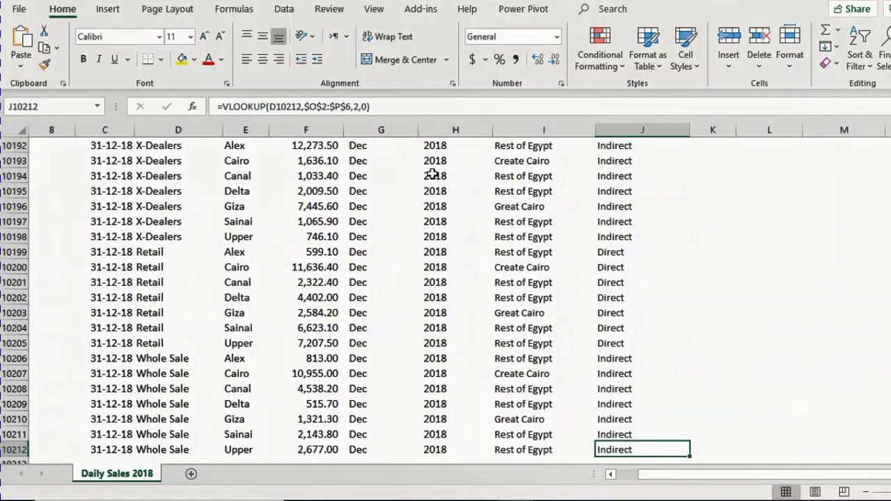
{"action": "key", "text": "ctrl+Up"}
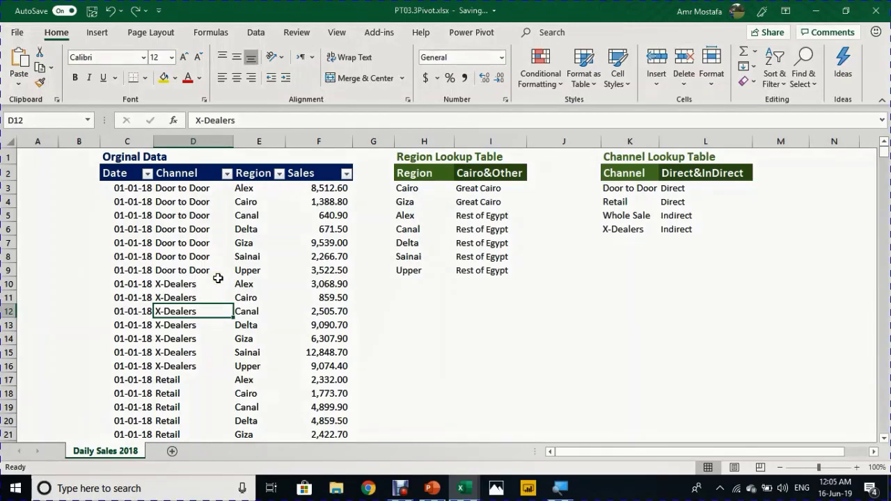
{"action": "key", "text": "alt"}
- Insert a PivotTable from the 'Daily Sales 2018' data at cell H13 on the existing sheet
{"action": "key", "text": "n"}
{"action": "key", "text": "v"}
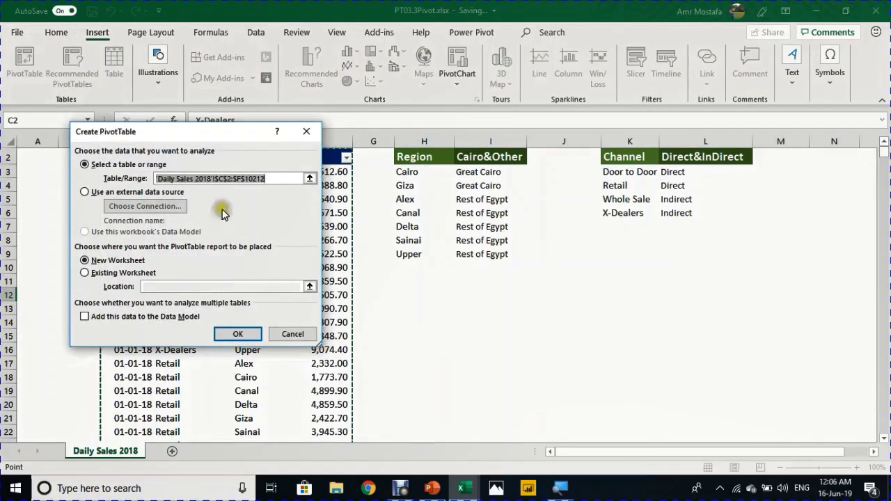
{"action": "left_click_drag", "start_coordinate": [234, 129], "coordinate": [181, 120]}
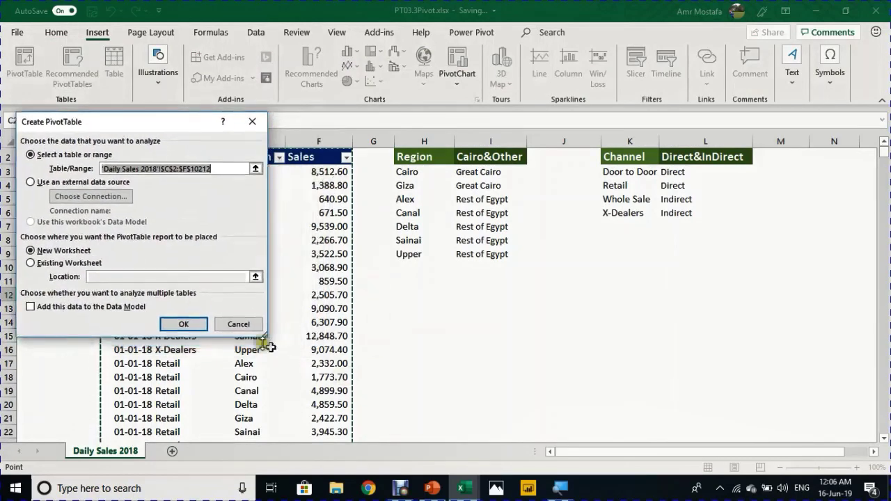
{"action": "left_click", "coordinate": [65, 263]}
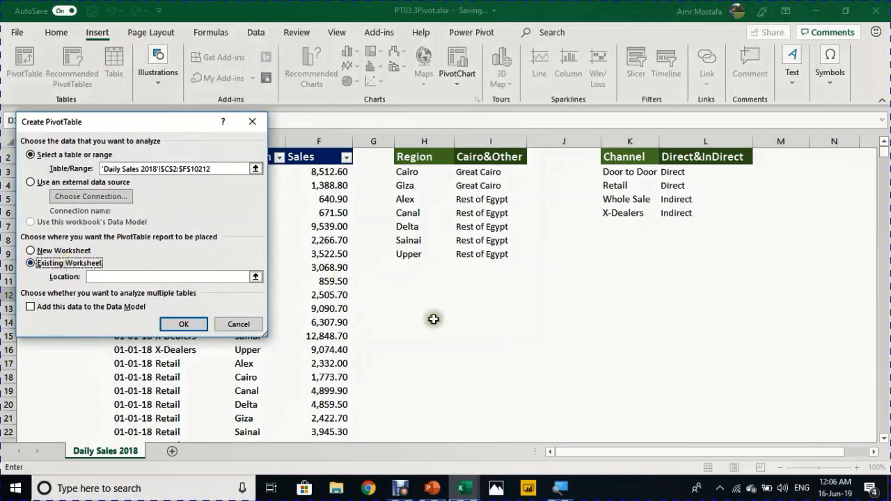
{"action": "left_click", "coordinate": [417, 285]}
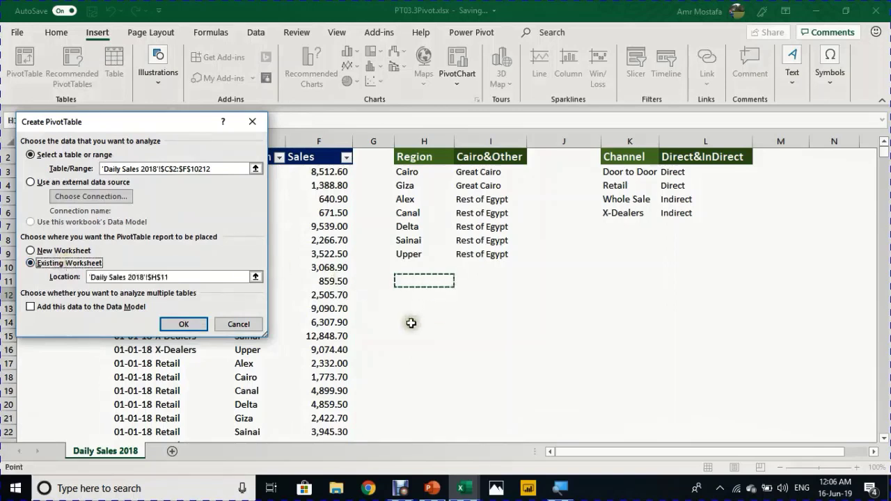
{"action": "left_click", "coordinate": [421, 307]}
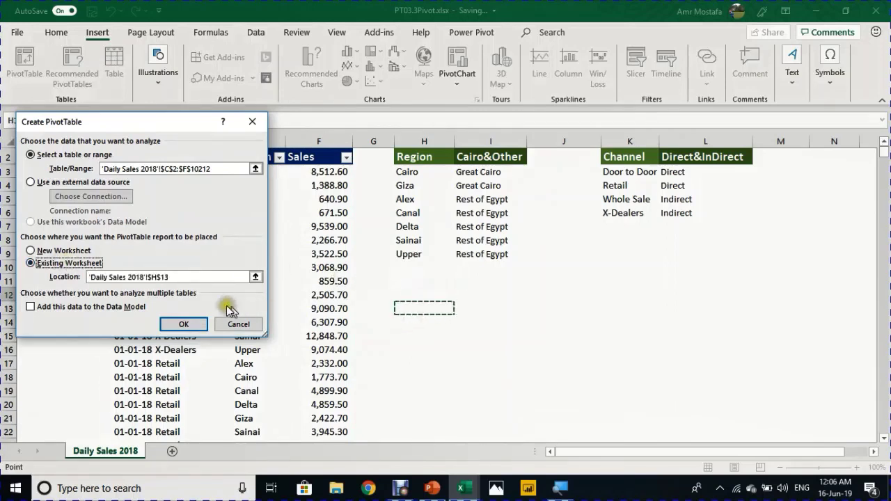
{"action": "left_click", "coordinate": [193, 324]}
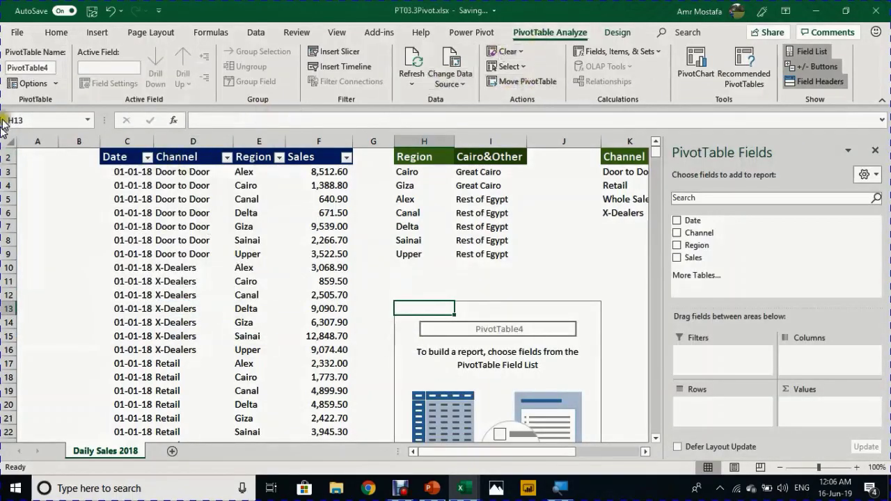
- Rename the pivot table to SalesReport
{"action": "left_click", "coordinate": [48, 68]}
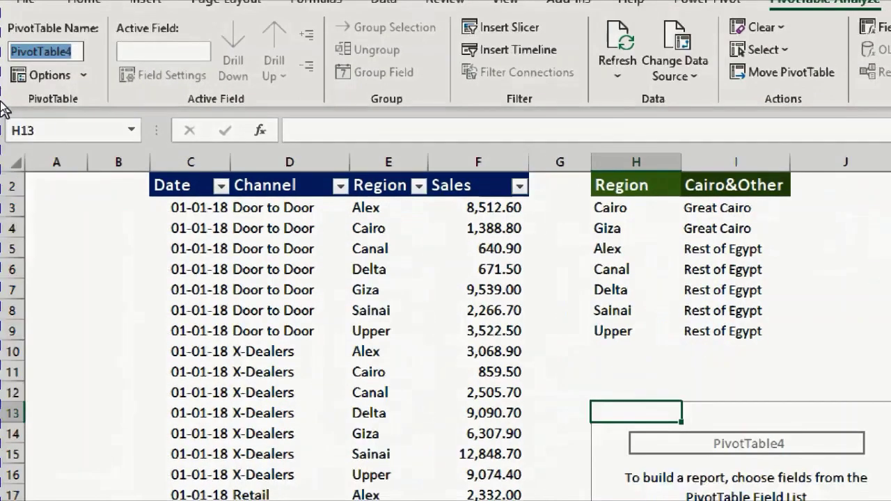
{"action": "type", "text": "SalesReport"}
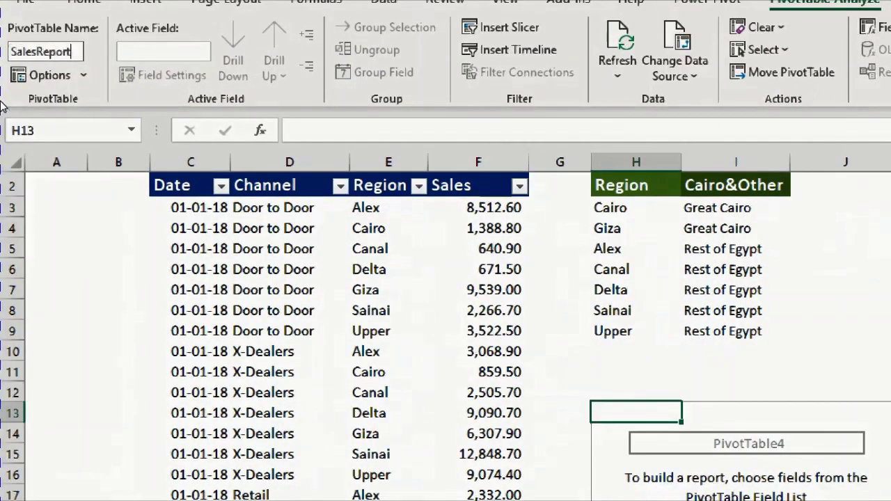
{"action": "key", "text": "Return"}
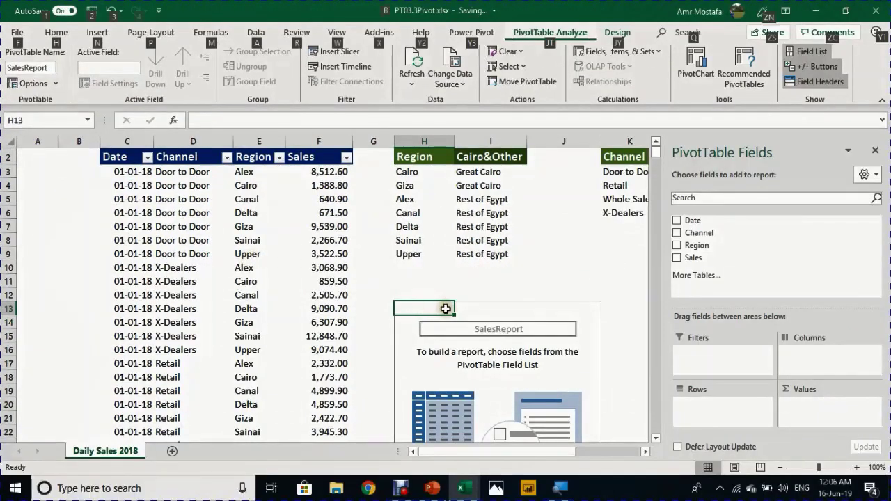
- Add the Date field to Rows so daily dates list under Row Labels
{"action": "scroll", "coordinate": [580, 317], "scroll_direction": "down", "scroll_amount": 1}
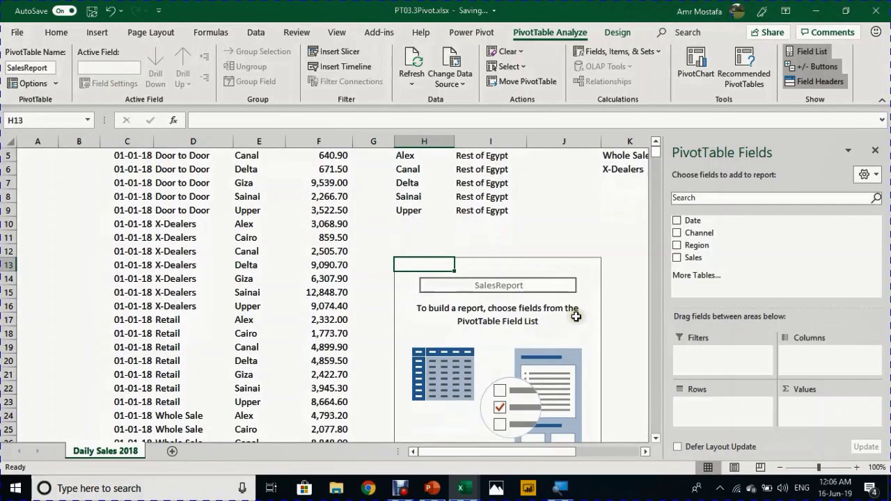
{"action": "scroll", "coordinate": [584, 303], "scroll_direction": "up", "scroll_amount": 1}
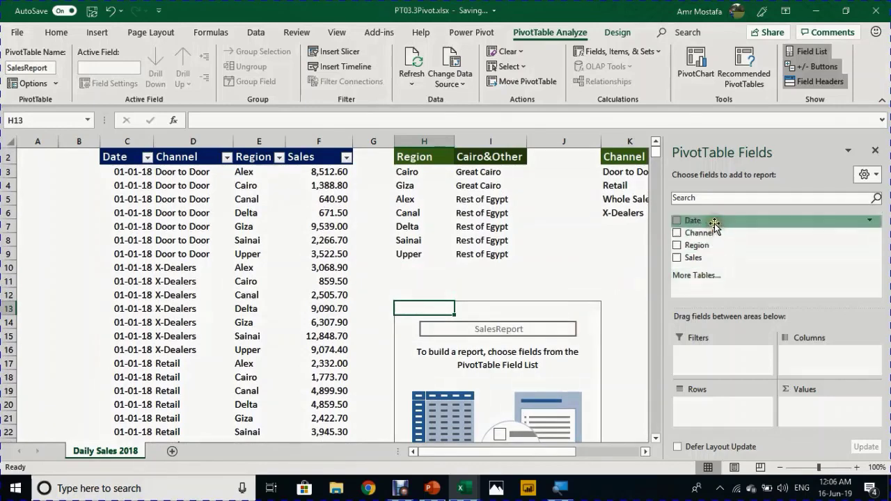
{"action": "left_click_drag", "start_coordinate": [713, 223], "coordinate": [746, 410]}
{"action": "scroll", "coordinate": [404, 320], "scroll_direction": "down", "scroll_amount": 2}
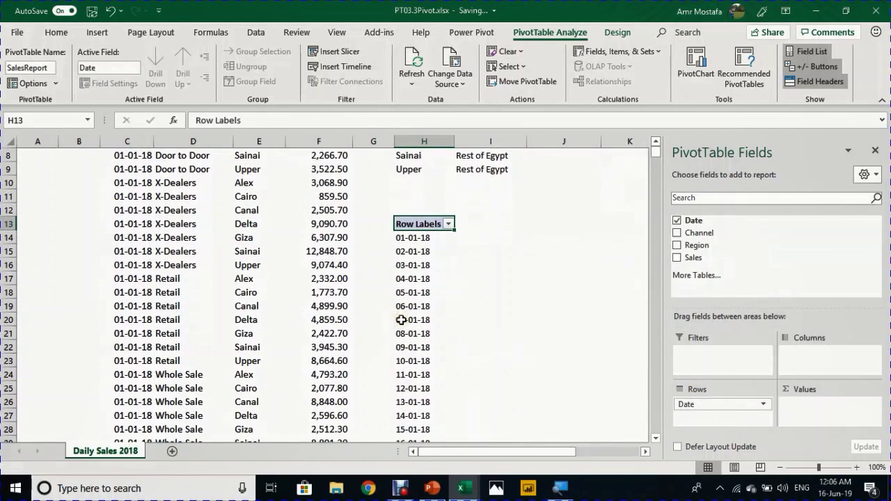
{"action": "left_click", "coordinate": [405, 252]}
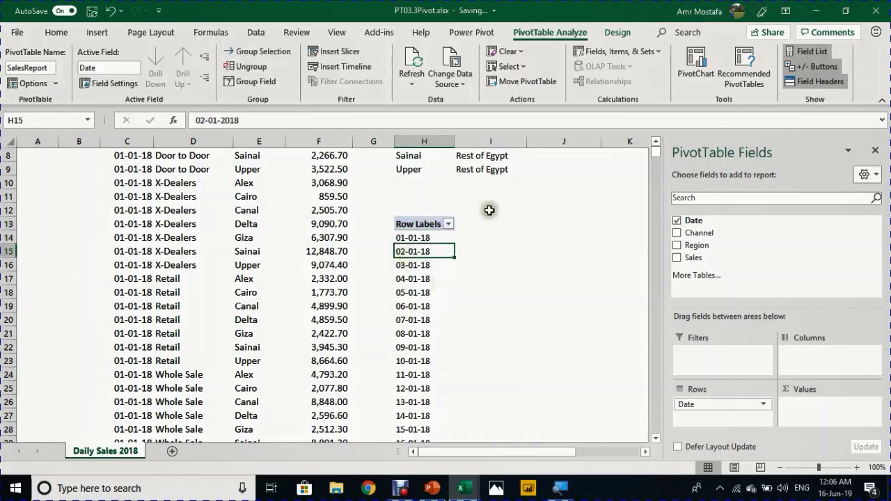
- Group the dates by Months, then remove Date so rows show only Jan through Dec
{"action": "left_click", "coordinate": [269, 83]}
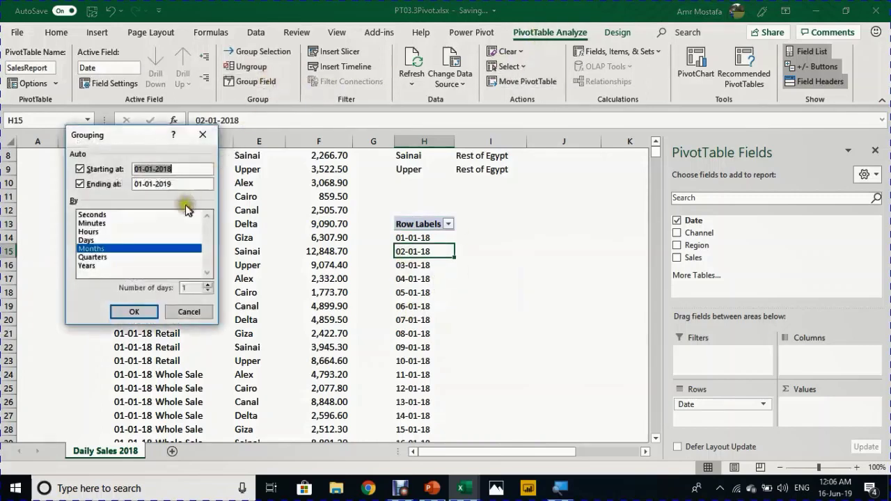
{"action": "left_click", "coordinate": [125, 239]}
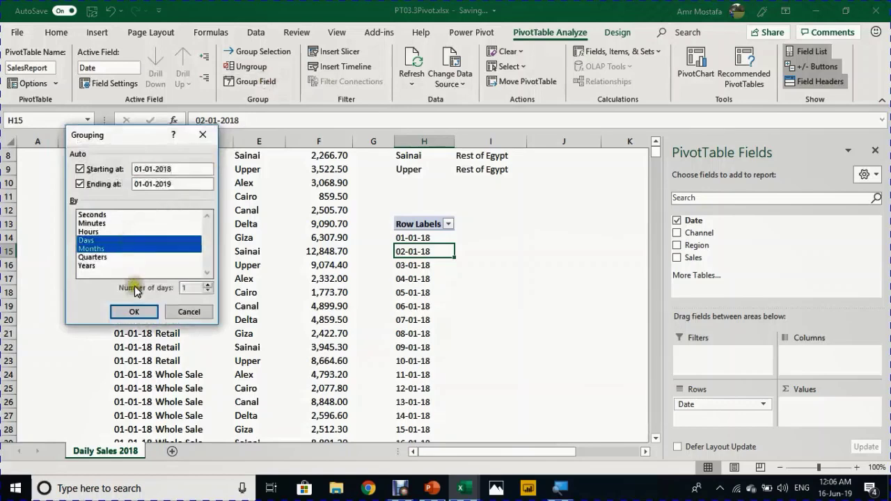
{"action": "left_click", "coordinate": [136, 312]}
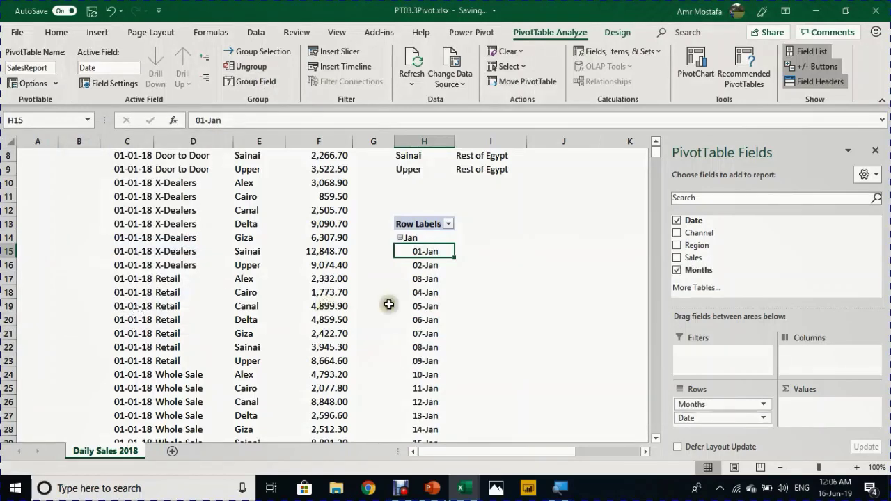
{"action": "left_click", "coordinate": [679, 223]}
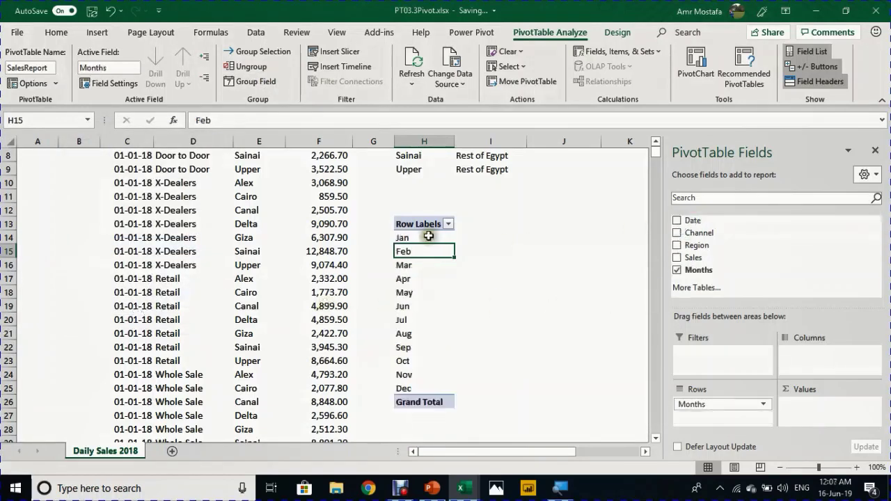
{"action": "left_click_drag", "start_coordinate": [428, 237], "coordinate": [447, 384]}
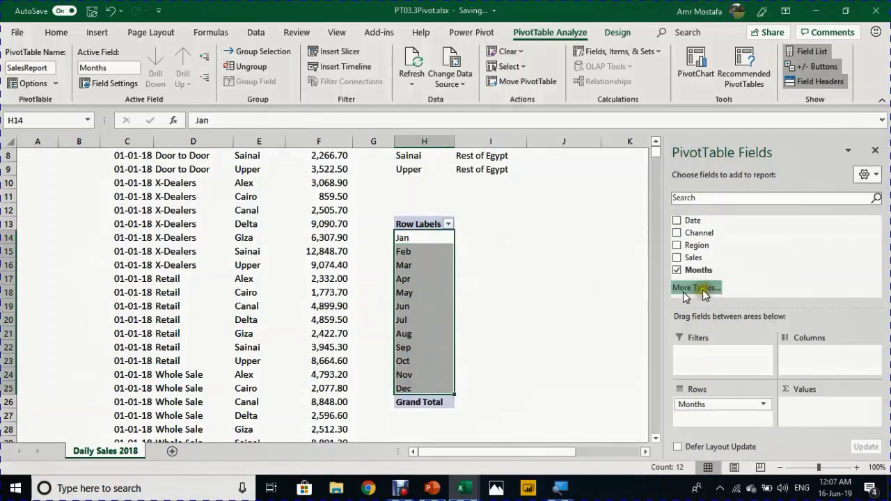
- Add Sales to Values, giving monthly Sum of Sales totalling 42595377.8
{"action": "left_click_drag", "start_coordinate": [718, 259], "coordinate": [832, 418]}
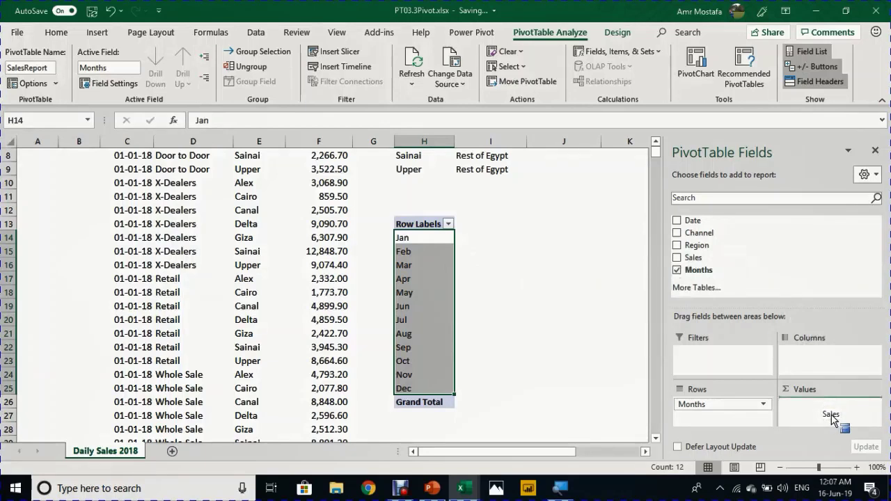
{"action": "left_click_drag", "start_coordinate": [832, 415], "coordinate": [830, 413]}
{"action": "left_click", "coordinate": [495, 237]}
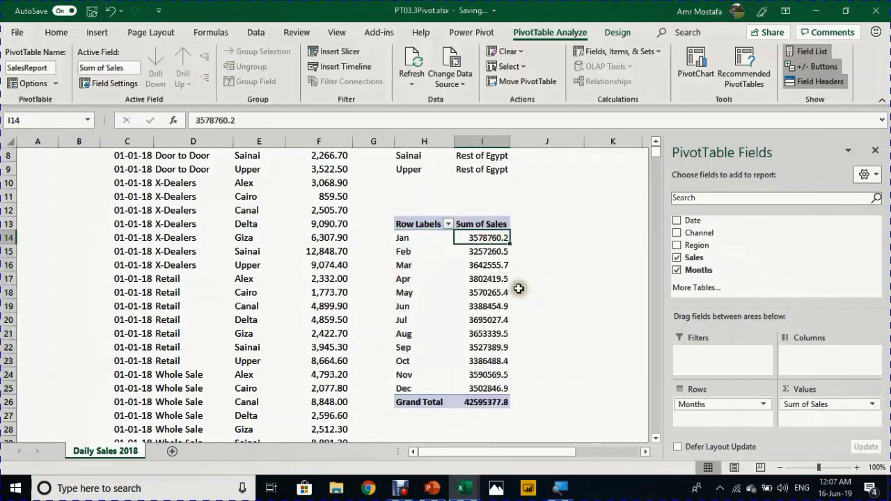
{"action": "right_click", "coordinate": [490, 238]}
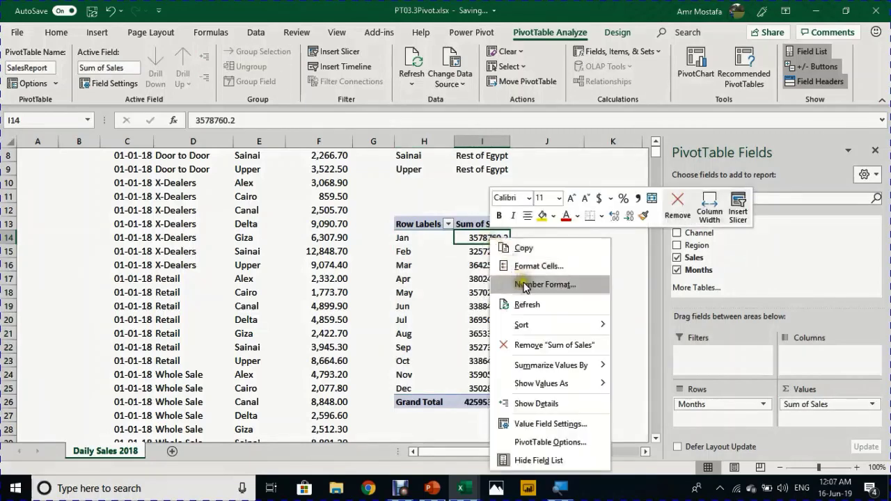
- Format Sum of Sales as currency with 0 decimal places and widen column I
{"action": "left_click", "coordinate": [519, 282]}
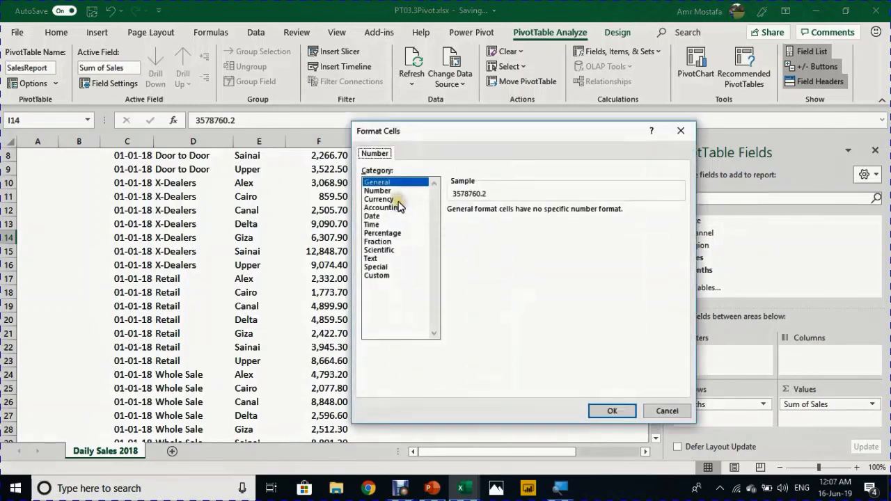
{"action": "left_click", "coordinate": [397, 200]}
{"action": "left_click", "coordinate": [536, 214]}
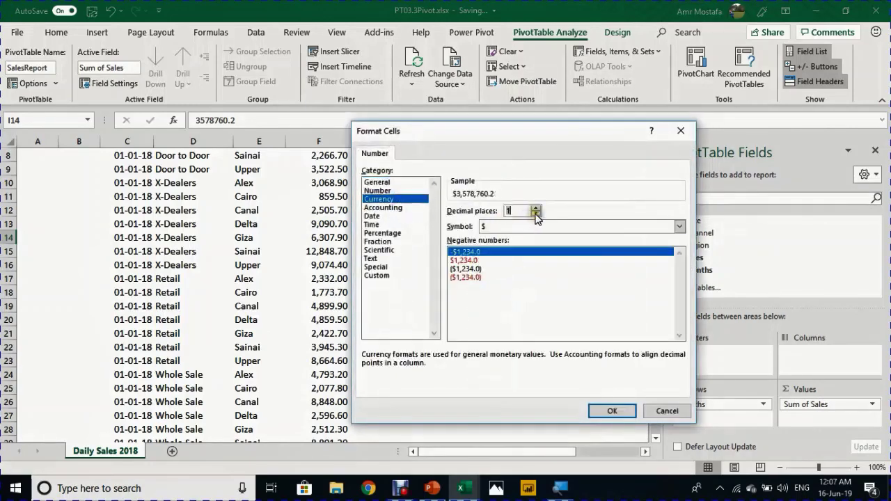
{"action": "left_click", "coordinate": [536, 215]}
{"action": "left_click", "coordinate": [613, 411]}
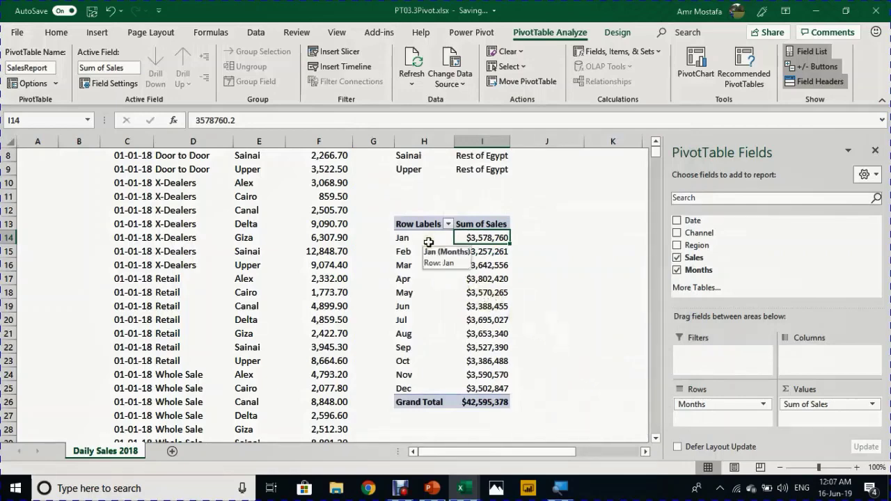
{"action": "scroll", "coordinate": [427, 233], "scroll_direction": "up", "scroll_amount": 3}
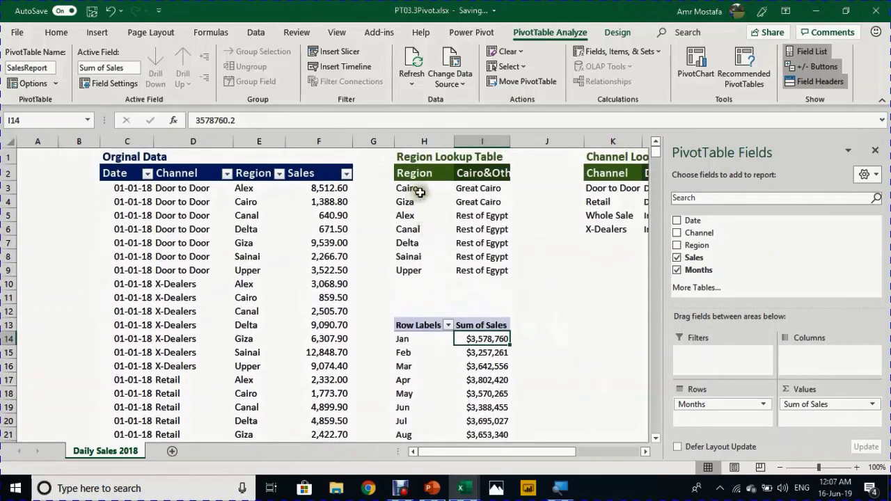
{"action": "left_click_drag", "start_coordinate": [510, 141], "coordinate": [538, 142]}
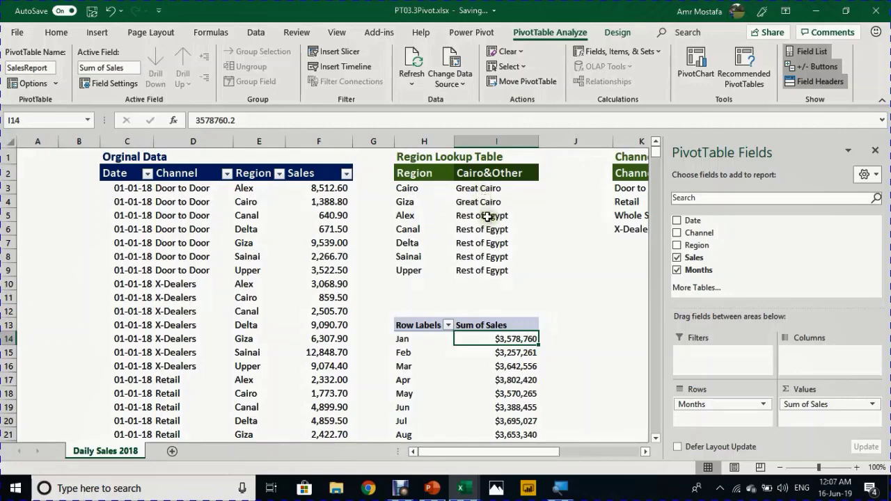
- Replace Months with Region in Rows and group Cairo and Giza into Group1
{"action": "left_click", "coordinate": [676, 270]}
{"action": "left_click_drag", "start_coordinate": [687, 245], "coordinate": [731, 407]}
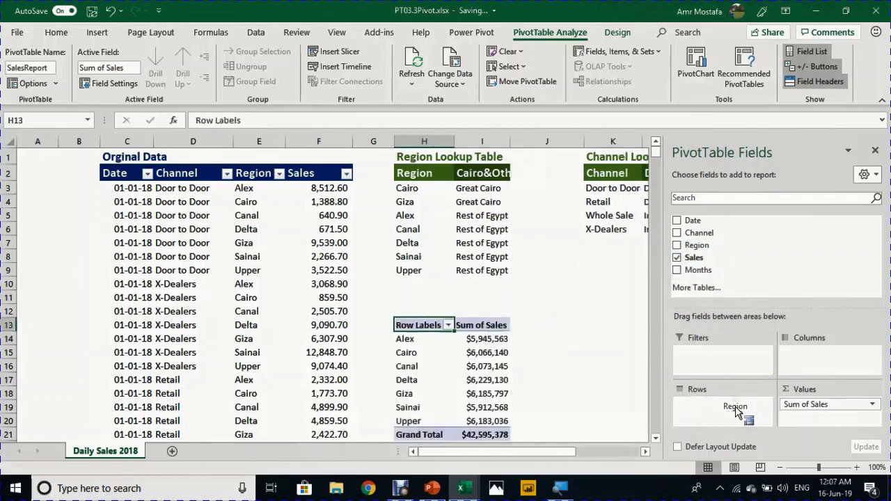
{"action": "left_click", "coordinate": [417, 352]}
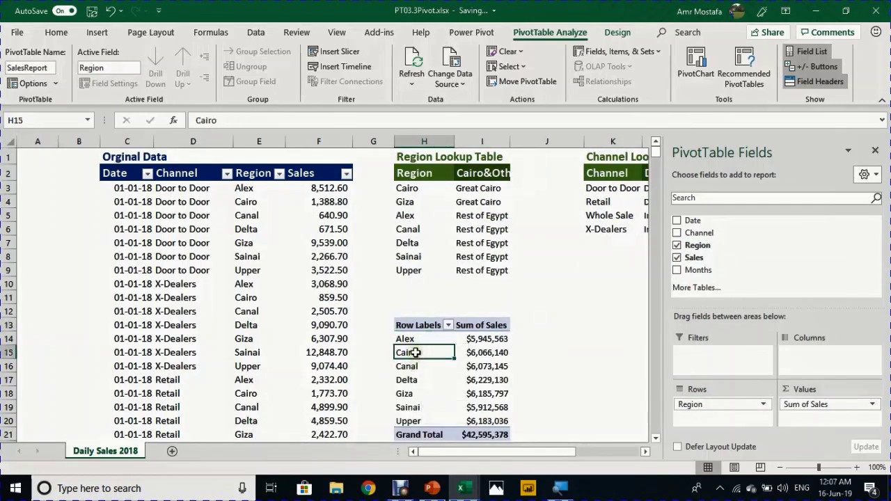
{"action": "left_click", "coordinate": [420, 392], "text": "ctrl"}
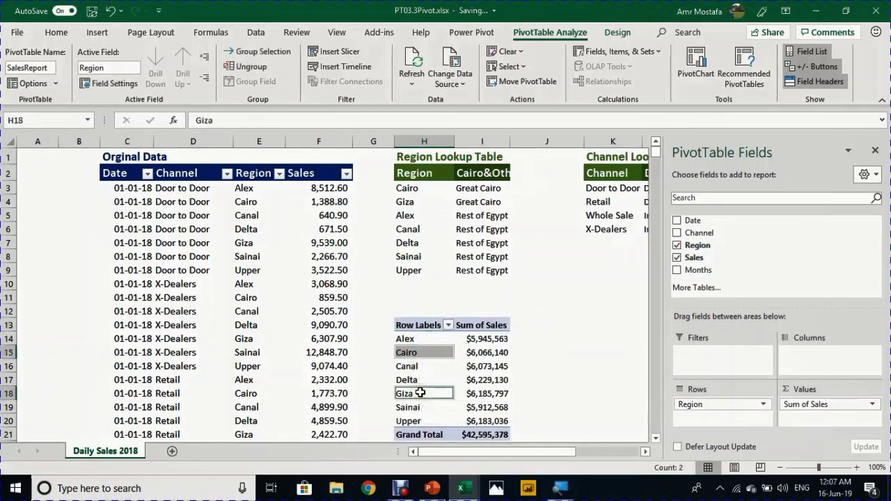
{"action": "right_click", "coordinate": [425, 354]}
{"action": "key", "text": "Escape"}
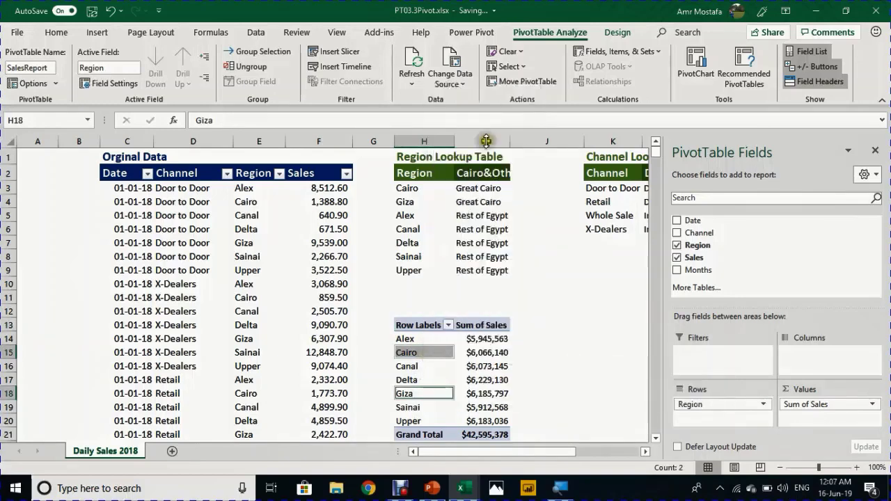
{"action": "left_click", "coordinate": [265, 54]}
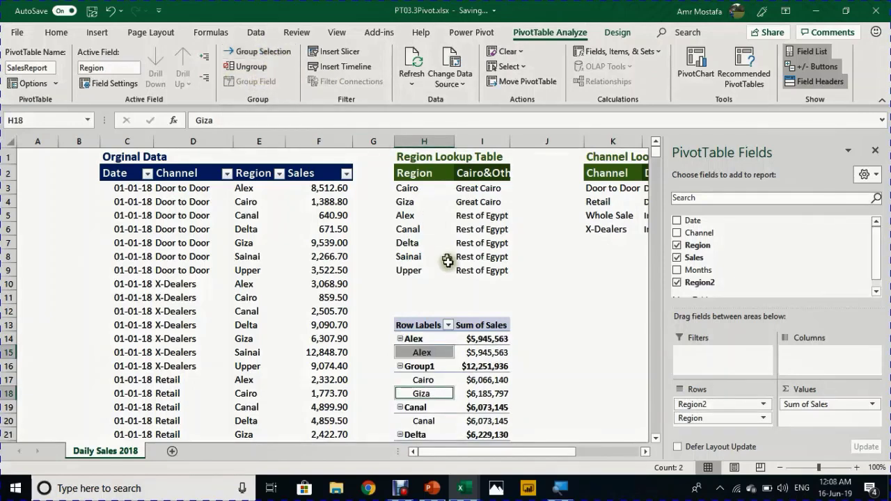
- Inspect the Cairo and Giza items under Group1 and select the Group1 label
{"action": "scroll", "coordinate": [450, 265], "scroll_direction": "down", "scroll_amount": 1}
{"action": "left_click", "coordinate": [420, 320]}
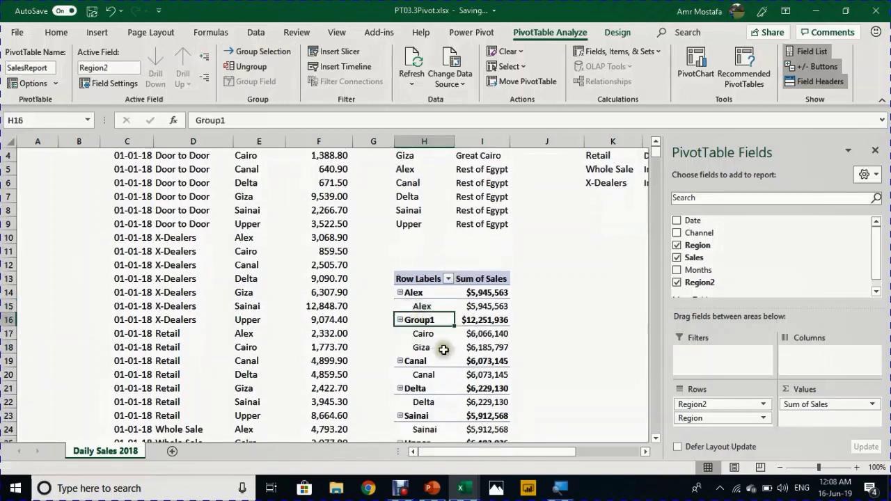
{"action": "left_click", "coordinate": [433, 334]}
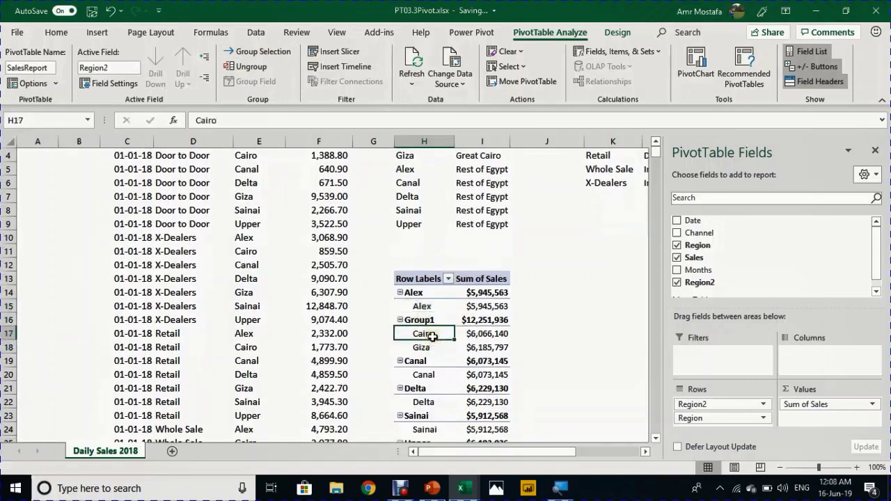
{"action": "left_click", "coordinate": [426, 347]}
{"action": "left_click", "coordinate": [433, 333]}
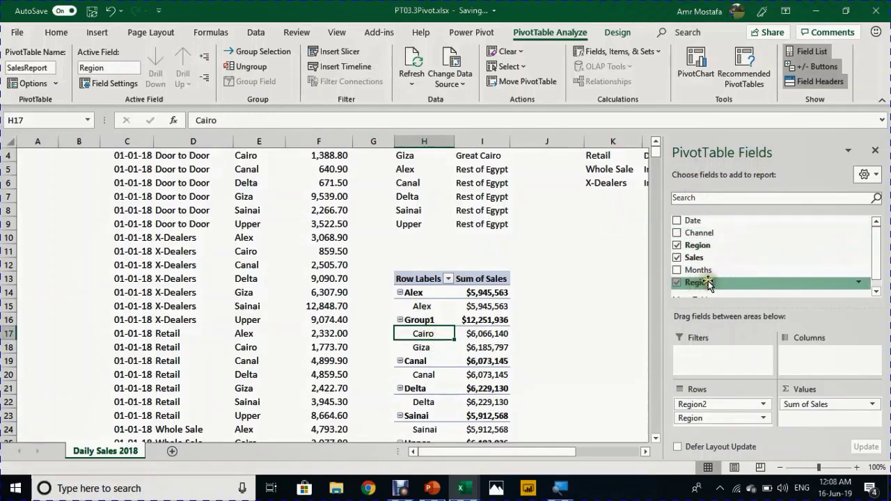
{"action": "mouse_move", "coordinate": [716, 283]}
{"action": "left_mouse_down"}
{"action": "mouse_move", "coordinate": [577, 310]}
{"action": "mouse_move", "coordinate": [717, 285]}
{"action": "left_mouse_up"}
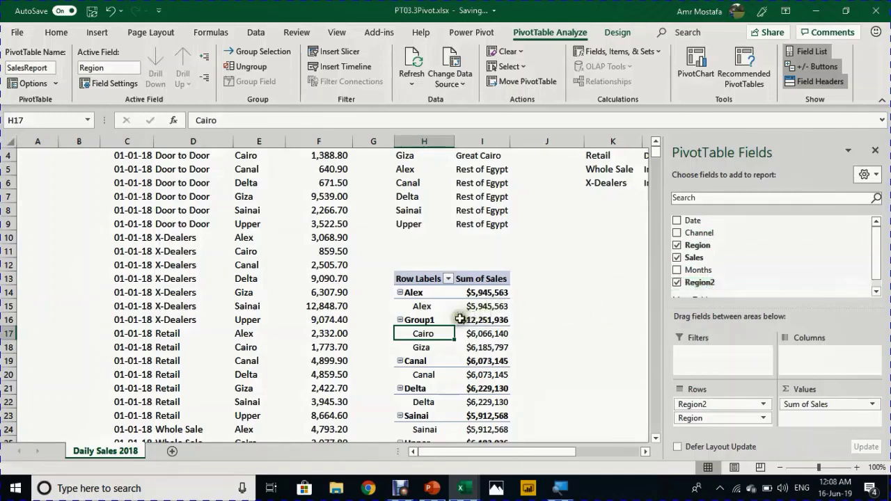
{"action": "left_click", "coordinate": [428, 320]}
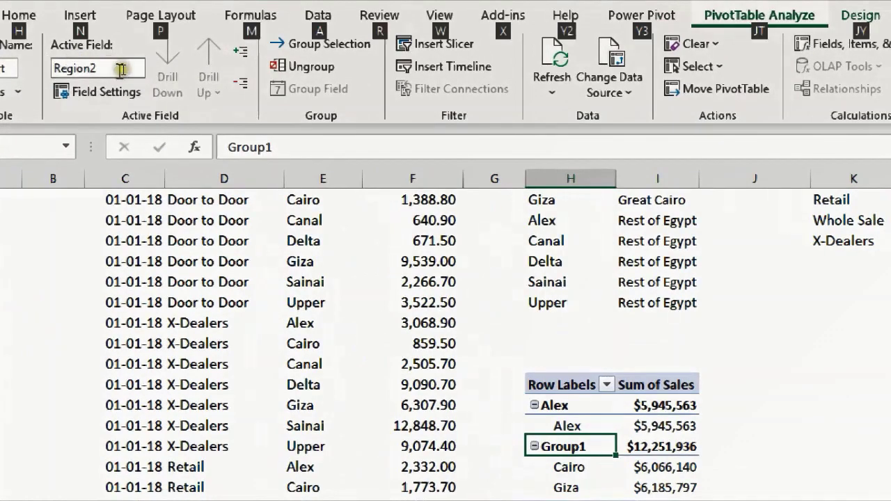
- Rename the Region2 grouping field to Cairo&Other
{"action": "double_click", "coordinate": [121, 68]}
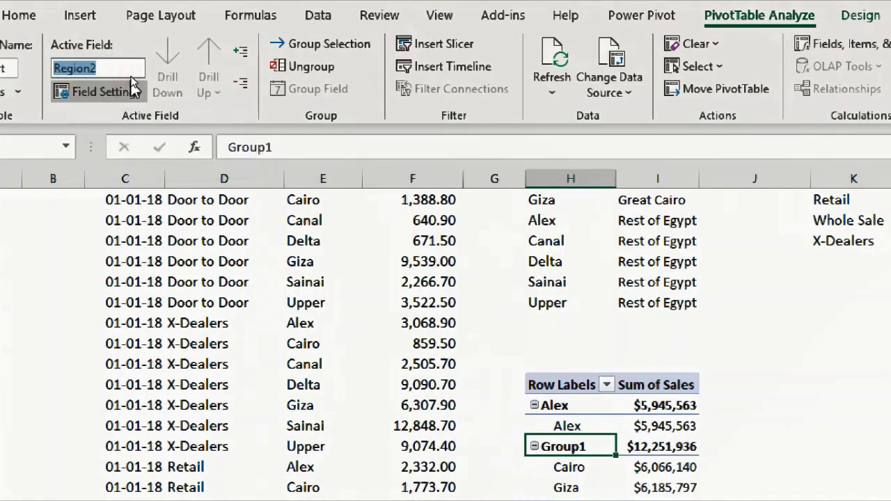
{"action": "type", "text": "Cairo&Other"}
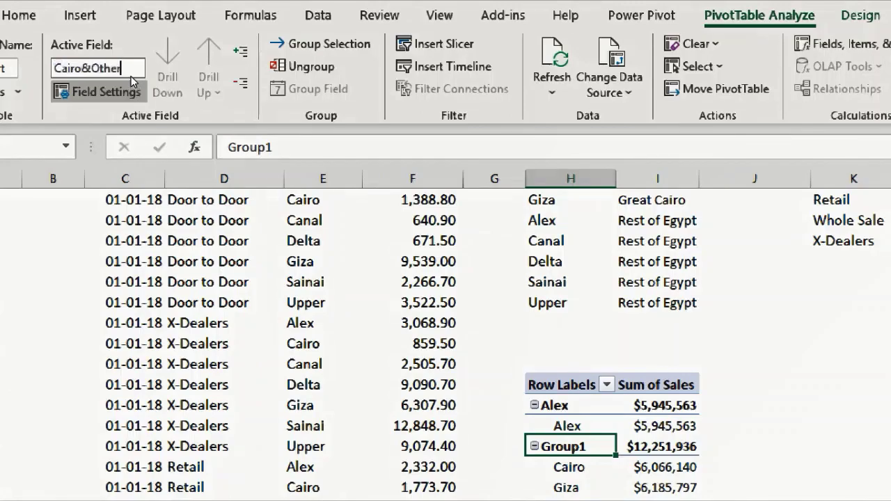
{"action": "key", "text": "Return"}
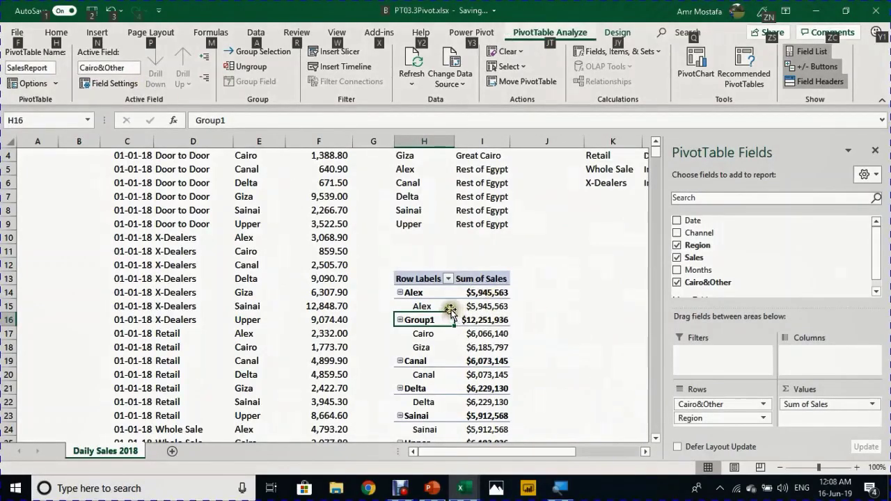
{"action": "key", "text": "alt"}
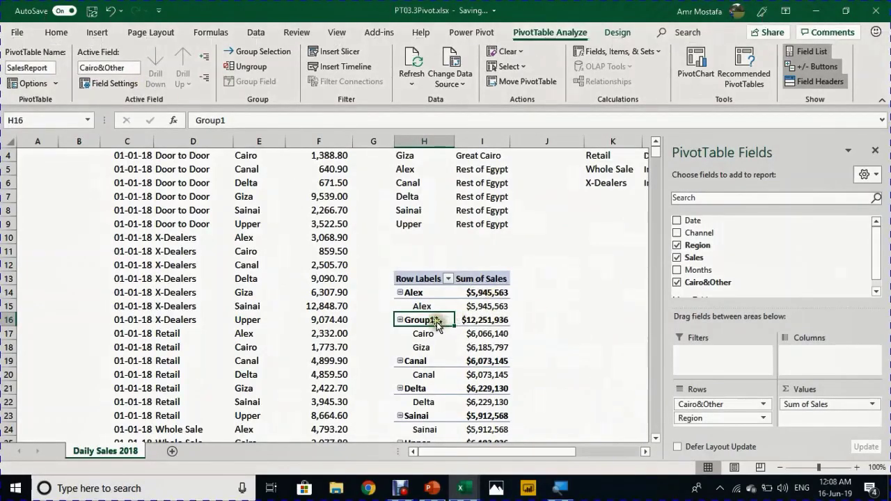
- Rename the Group1 label to Great Cairo
{"action": "left_click", "coordinate": [214, 118]}
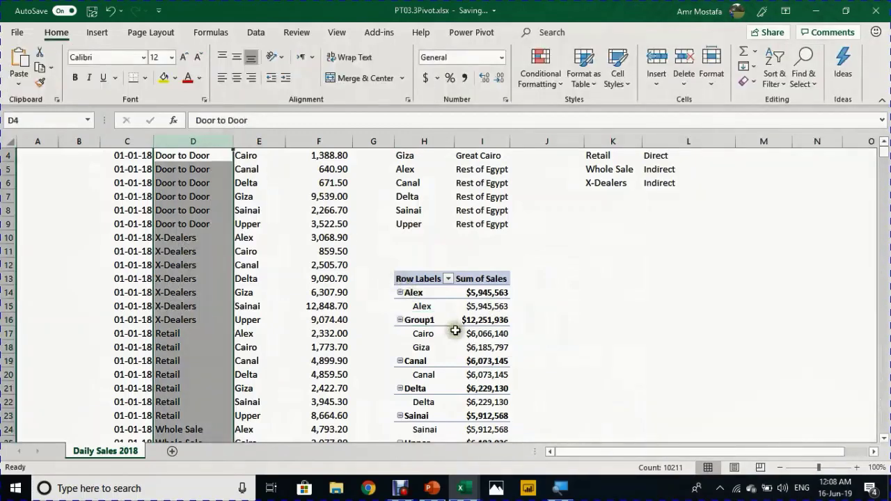
{"action": "type", "text": "Great Cairo"}
{"action": "key", "text": "Return"}
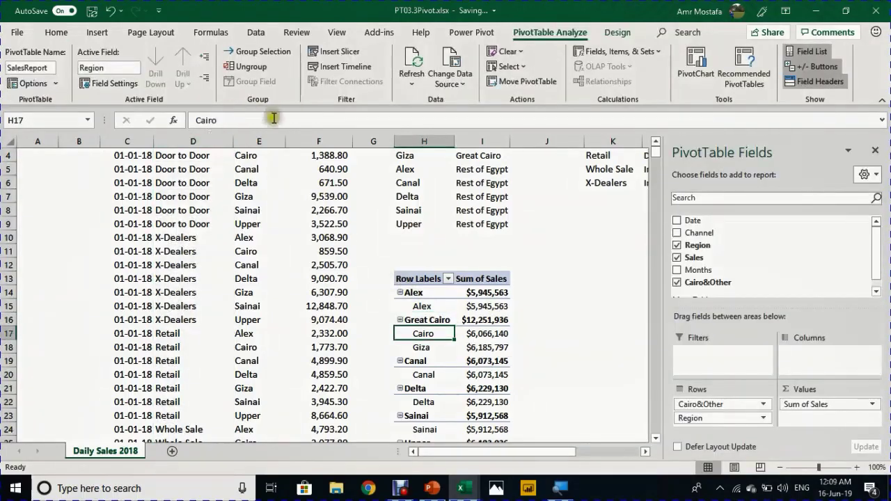
- Select the remaining regions Alex, Canal, Delta, Sainai and Upper
{"action": "left_click", "coordinate": [425, 293]}
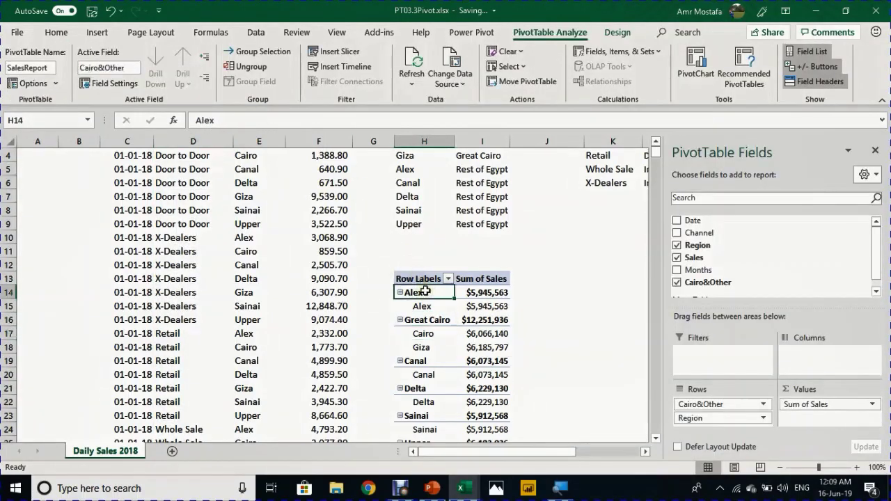
{"action": "left_click", "coordinate": [429, 359], "text": "ctrl"}
{"action": "left_click", "coordinate": [430, 387], "text": "ctrl"}
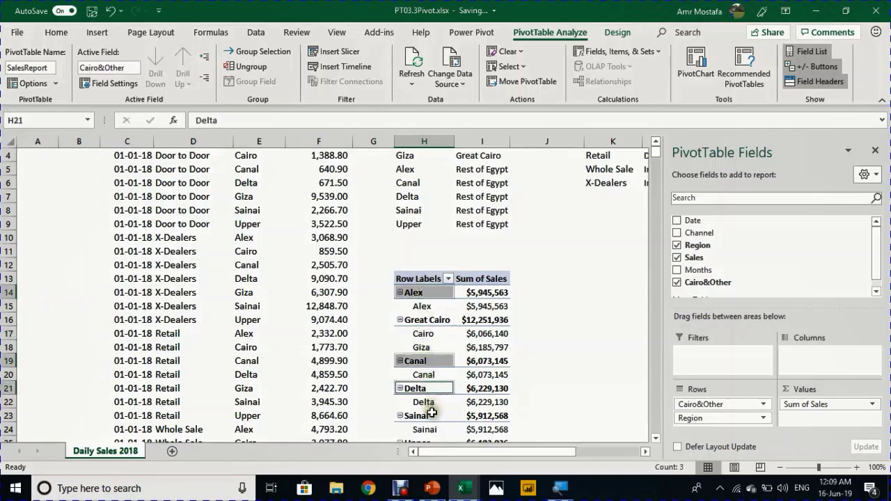
{"action": "left_click", "coordinate": [432, 413], "text": "ctrl"}
{"action": "scroll", "coordinate": [431, 412], "scroll_direction": "down", "scroll_amount": 1}
{"action": "left_click", "coordinate": [429, 401], "text": "ctrl"}
- Group the selected regions into Group2
{"action": "right_click", "coordinate": [429, 401]}
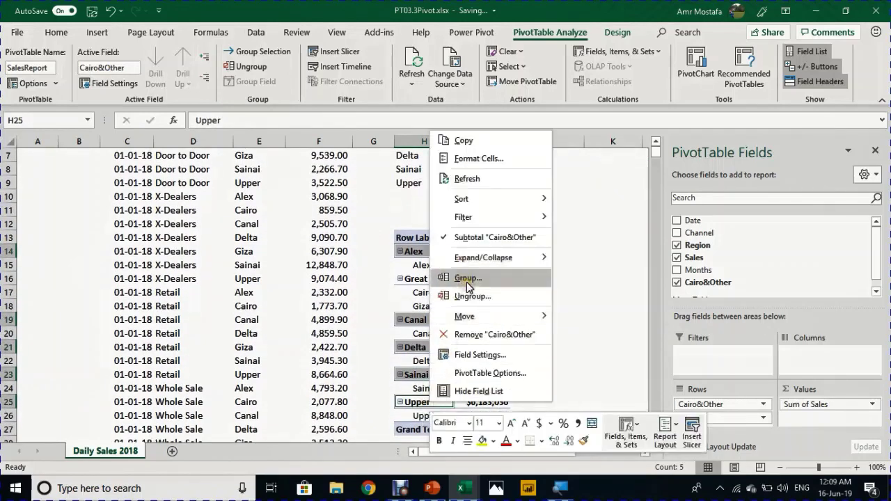
{"action": "left_click", "coordinate": [468, 283]}
{"action": "left_click", "coordinate": [437, 251]}
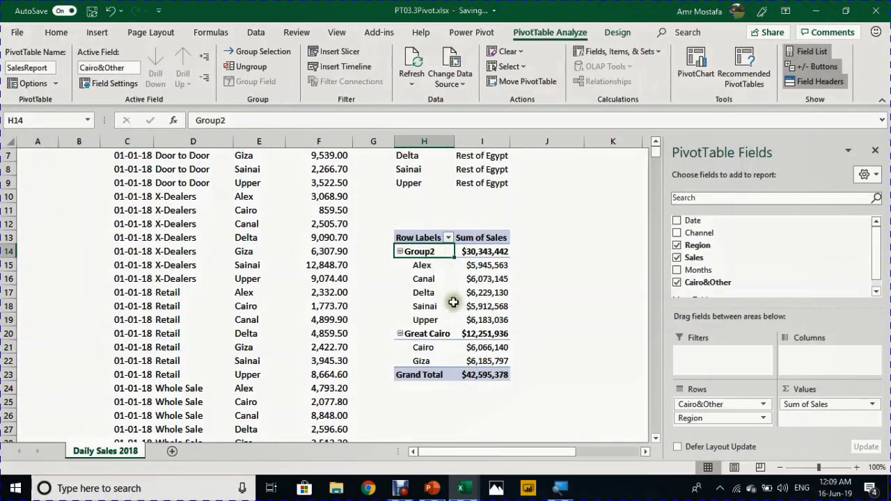
- Rename the Group2 label to RestOfEgypt
{"action": "double_click", "coordinate": [250, 123]}
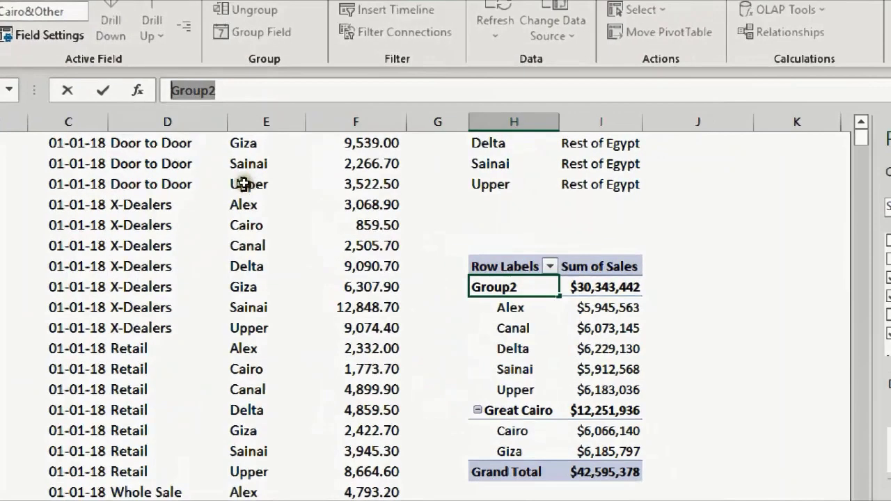
{"action": "left_click", "coordinate": [227, 120]}
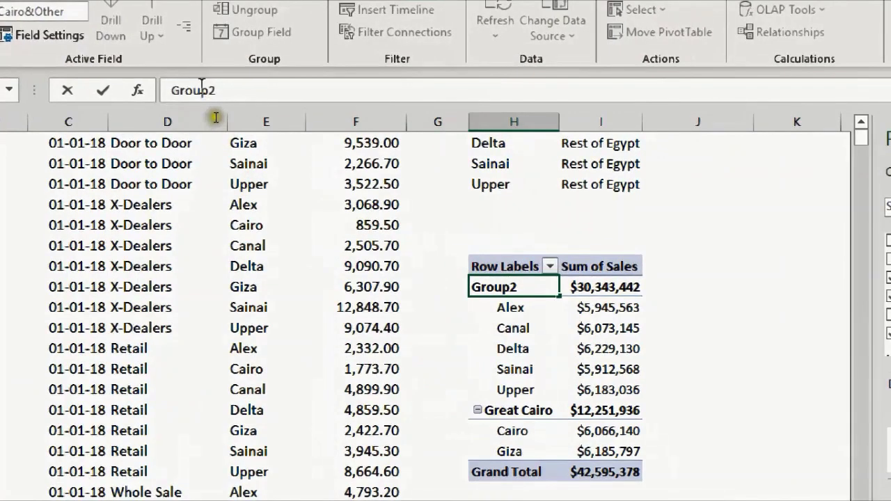
{"action": "left_click_drag", "start_coordinate": [222, 90], "coordinate": [140, 87]}
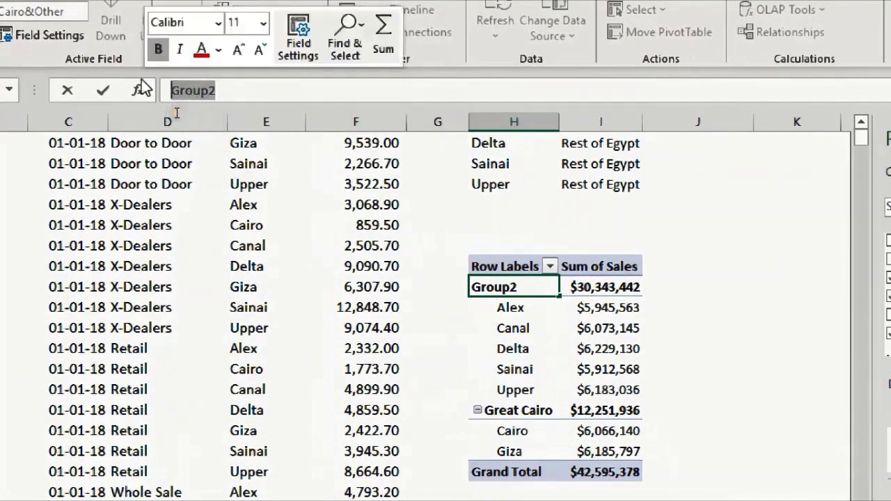
{"action": "type", "text": "RestOf"}
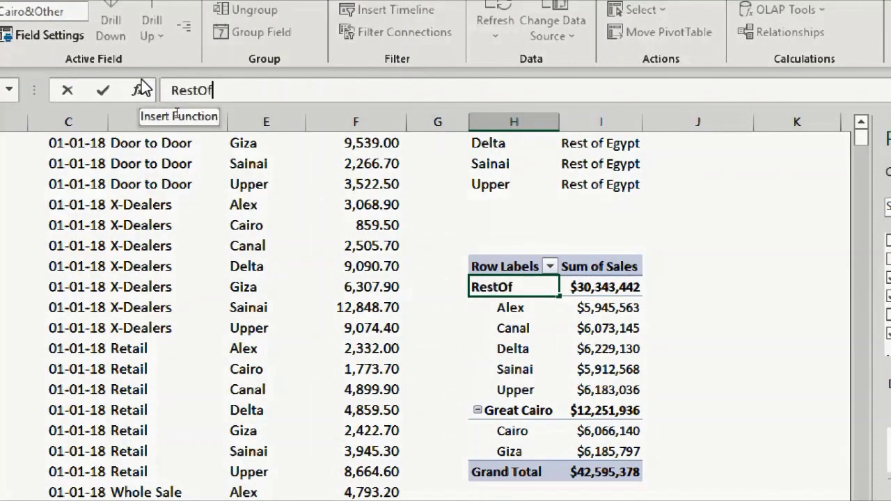
{"action": "type", "text": "Egyp"}
{"action": "key", "text": "BackSpace"}
{"action": "type", "text": "ypt"}
{"action": "key", "text": "Return"}
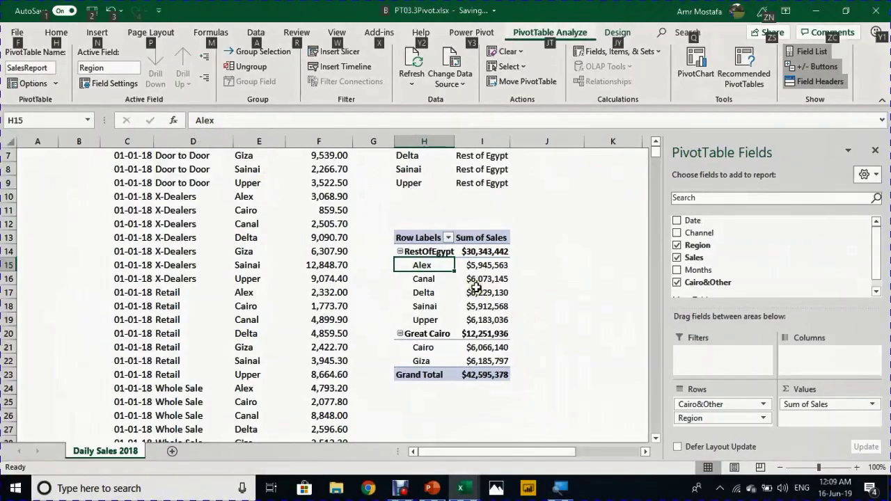
{"action": "key", "text": "Escape"}
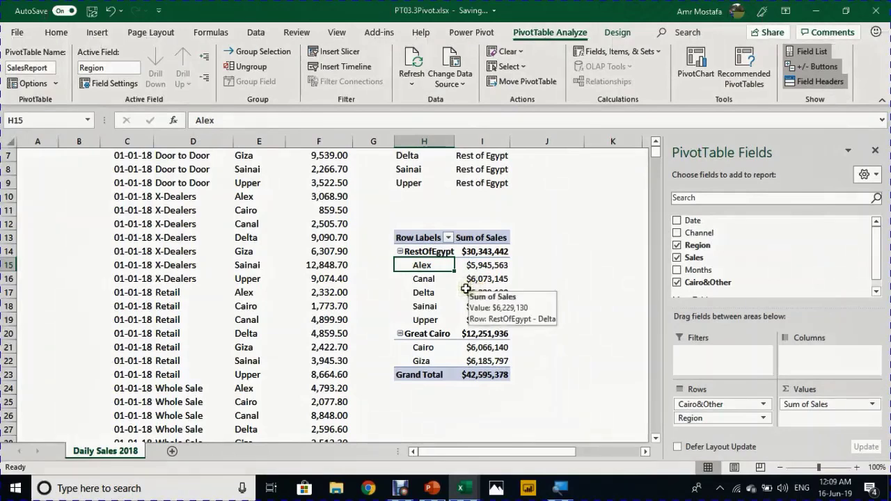
- Remove the Region and Cairo&Other fields from the pivot
{"action": "left_click", "coordinate": [676, 246]}
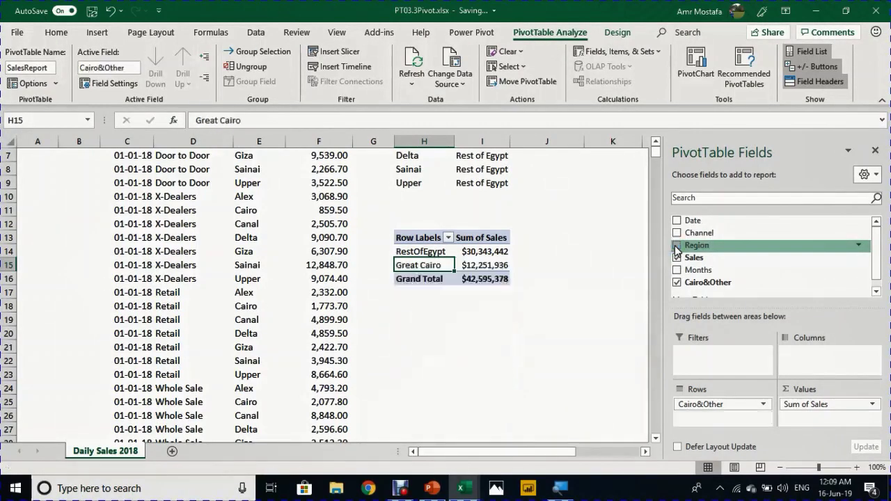
{"action": "left_click", "coordinate": [675, 282]}
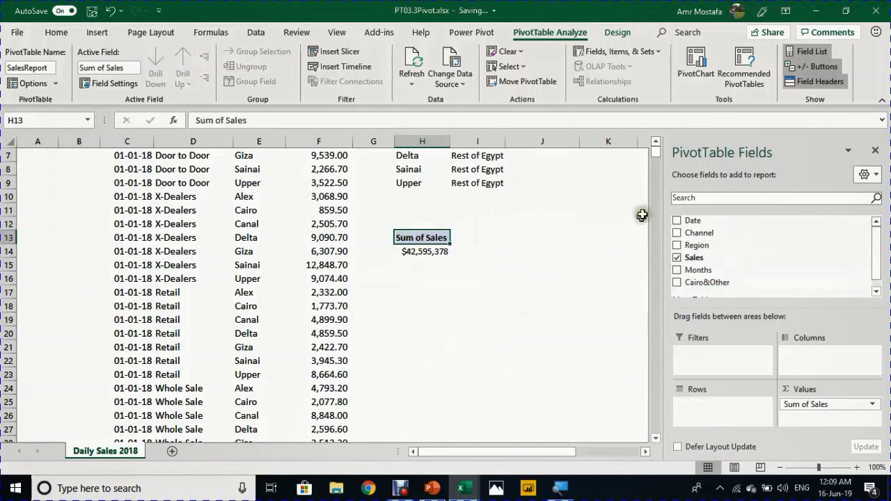
{"action": "left_click", "coordinate": [645, 451]}
{"action": "left_click", "coordinate": [645, 451]}
{"action": "scroll", "coordinate": [540, 258], "scroll_direction": "up", "scroll_amount": 2}
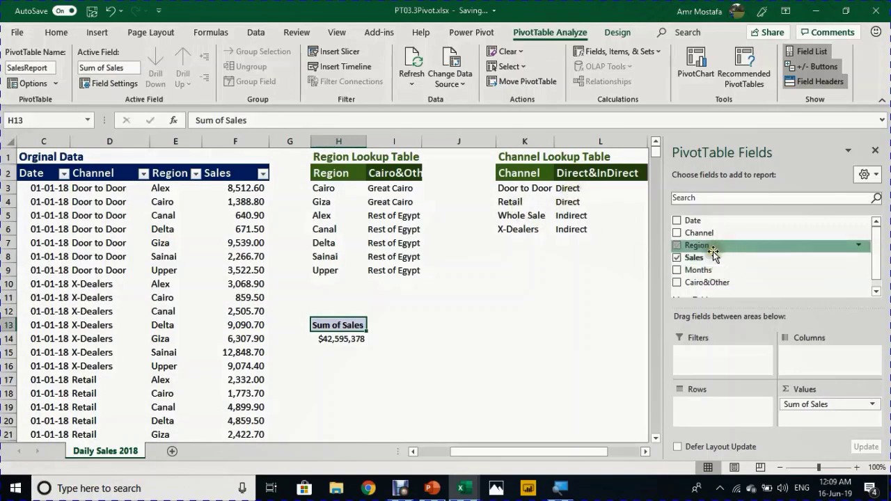
- Add Channel to the pivot rows and select the Door to Door and Retail items
{"action": "left_click_drag", "start_coordinate": [704, 237], "coordinate": [741, 416]}
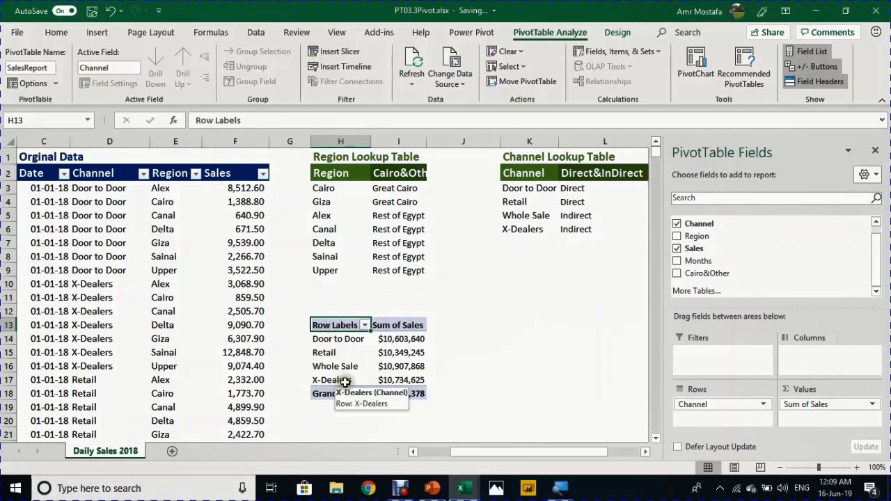
{"action": "left_click", "coordinate": [341, 338]}
{"action": "left_click", "coordinate": [337, 352], "text": "ctrl"}
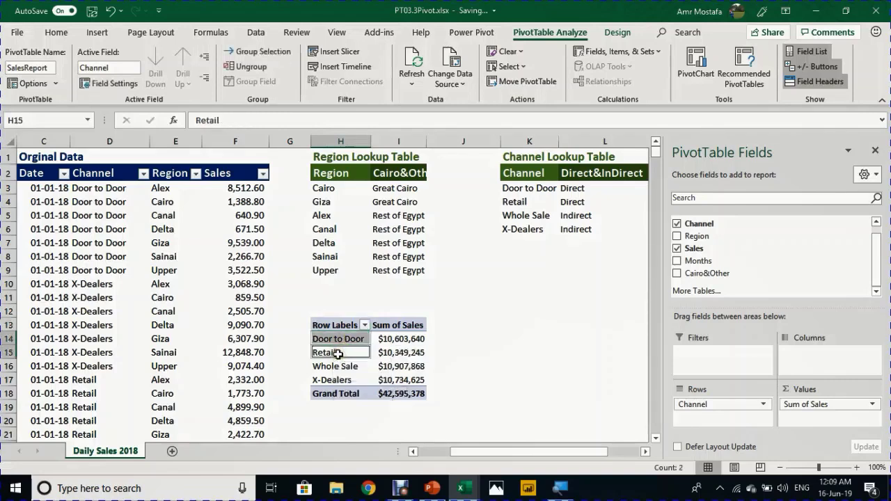
- Group Door to Door and Retail and rename the group to Direct
{"action": "right_click", "coordinate": [337, 353]}
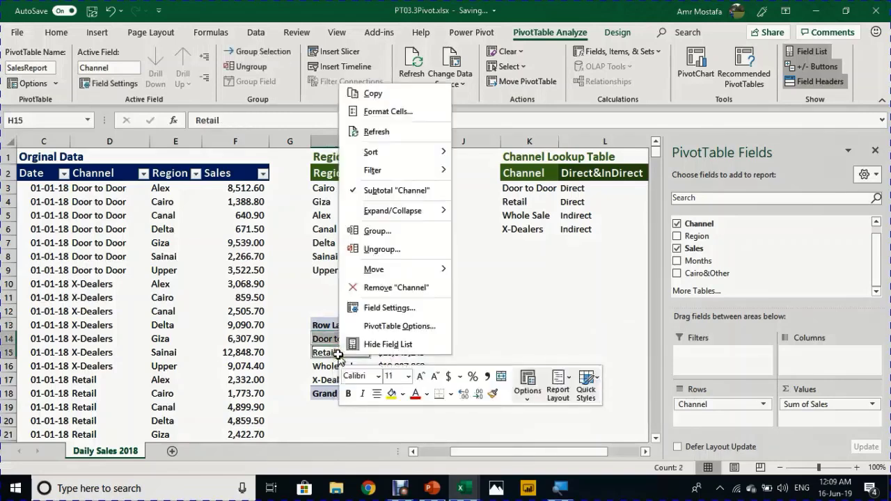
{"action": "left_click", "coordinate": [379, 231]}
{"action": "left_click", "coordinate": [360, 335]}
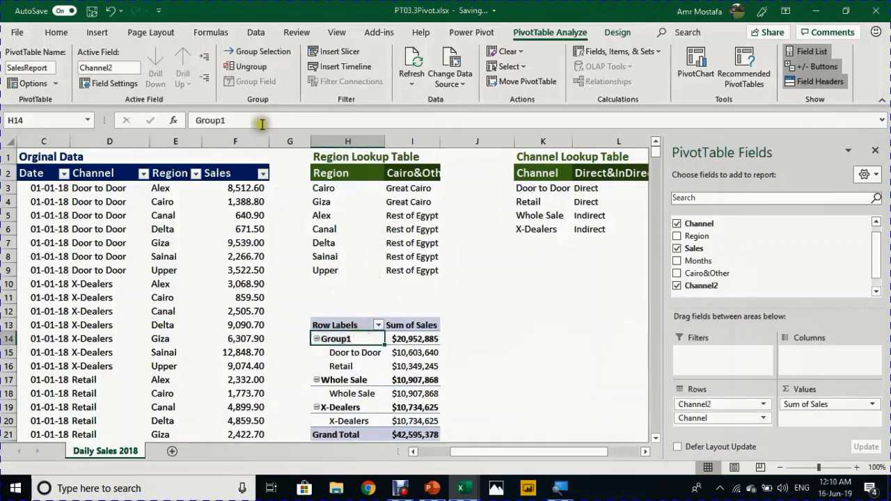
{"action": "double_click", "coordinate": [206, 120]}
{"action": "type", "text": "Direct"}
{"action": "key", "text": "Return"}
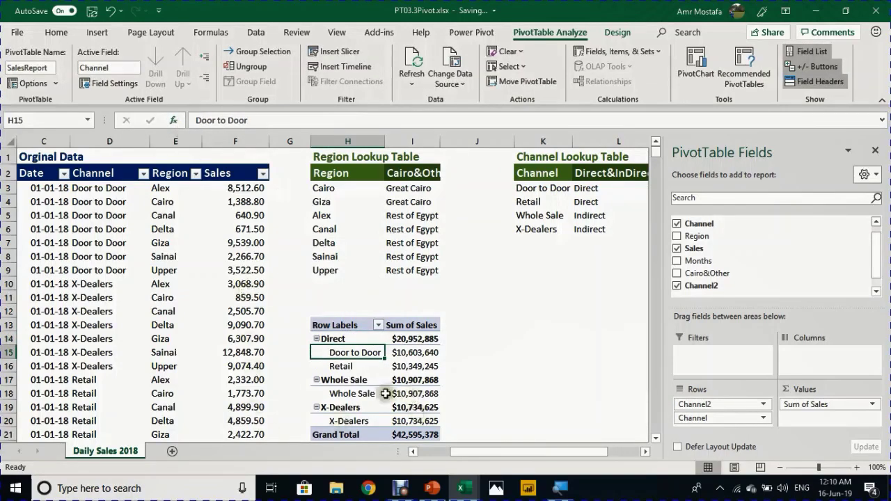
- Group Whole Sale and X-Dealers and rename that group to InDirect
{"action": "left_click_drag", "start_coordinate": [356, 393], "coordinate": [362, 408]}
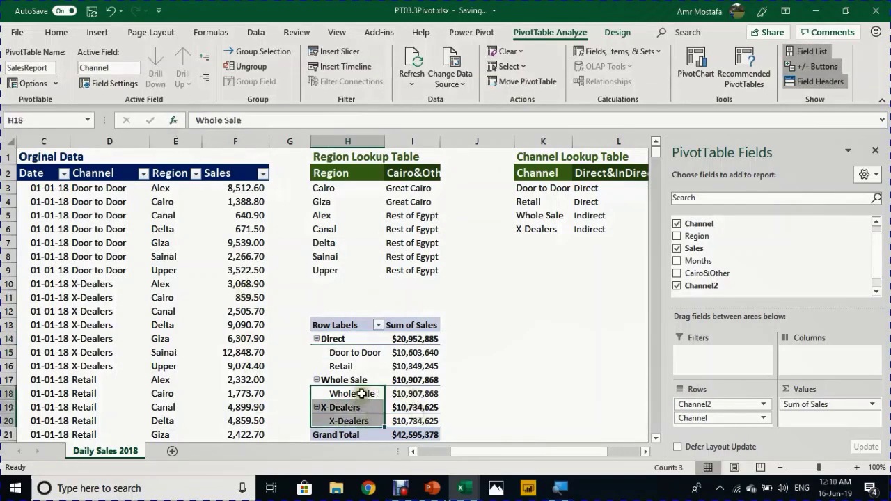
{"action": "right_click", "coordinate": [359, 394]}
{"action": "left_click", "coordinate": [410, 272]}
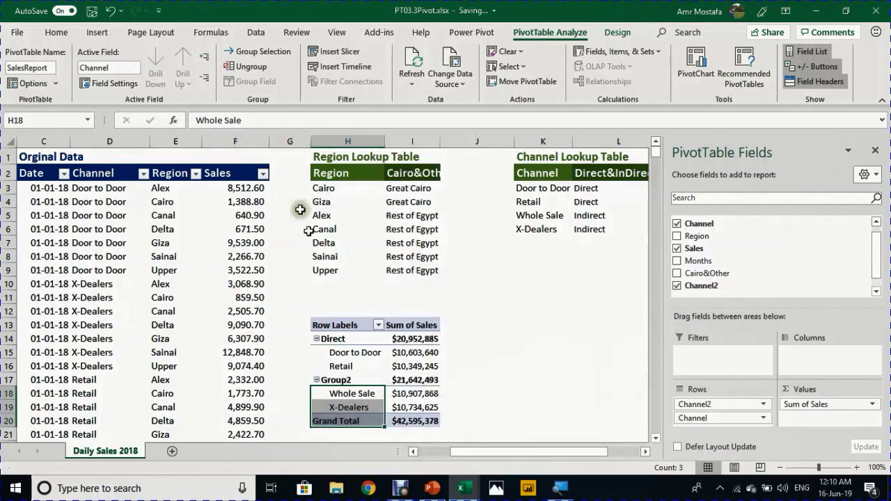
{"action": "left_click", "coordinate": [356, 380]}
{"action": "double_click", "coordinate": [229, 120]}
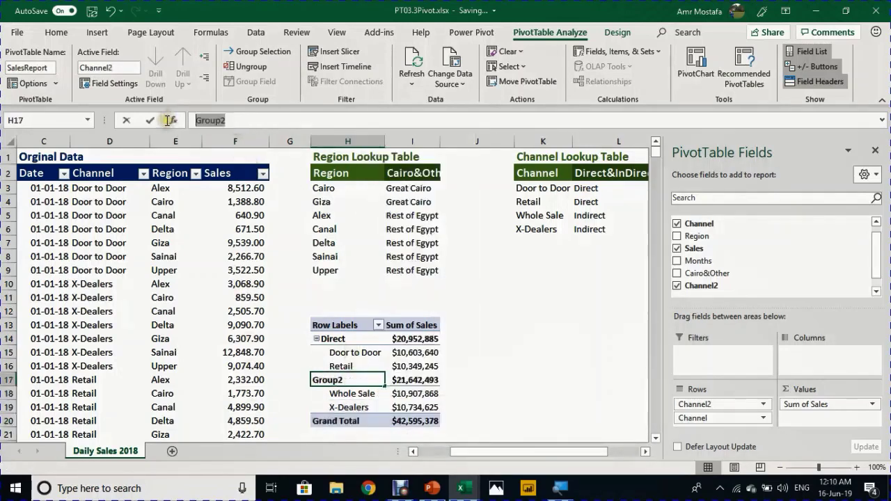
{"action": "type", "text": "InDirect"}
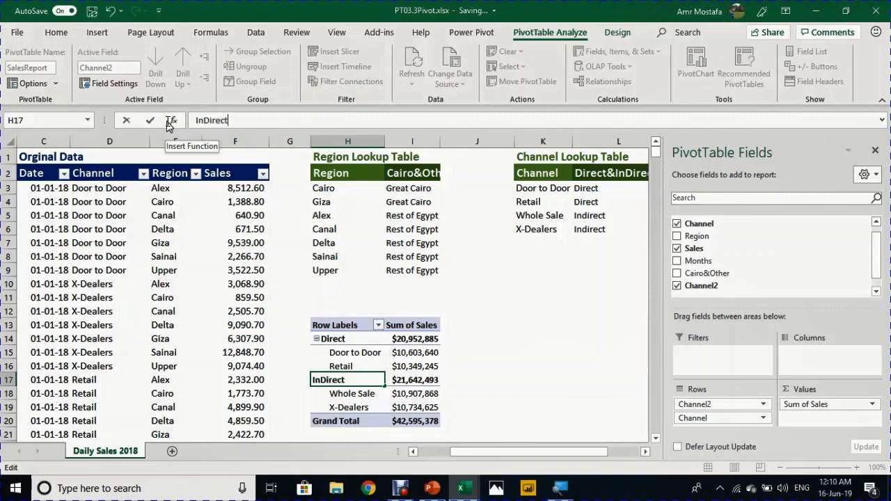
{"action": "key", "text": "Return"}
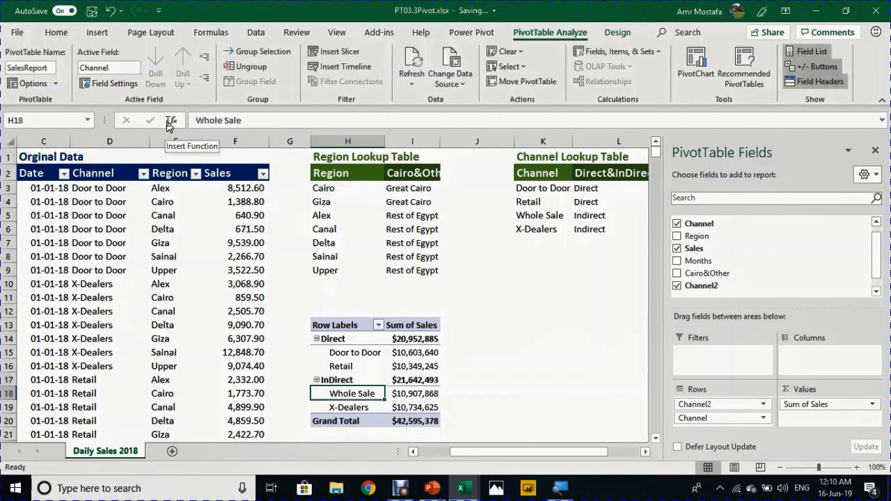
{"action": "left_click_drag", "start_coordinate": [722, 287], "coordinate": [665, 292]}
{"action": "left_click", "coordinate": [348, 380]}
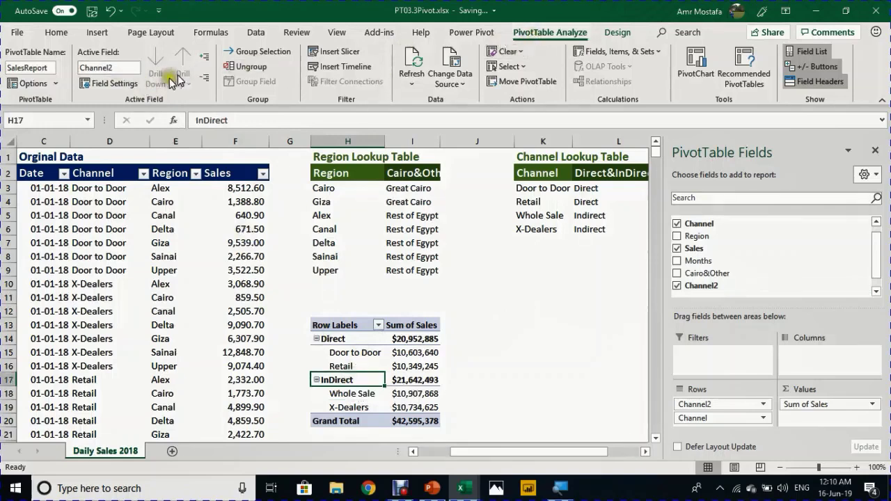
- Rename the Channel2 field to Direct_Indirect and remove Channel, leaving Direct and InDirect totals
{"action": "left_click", "coordinate": [111, 66]}
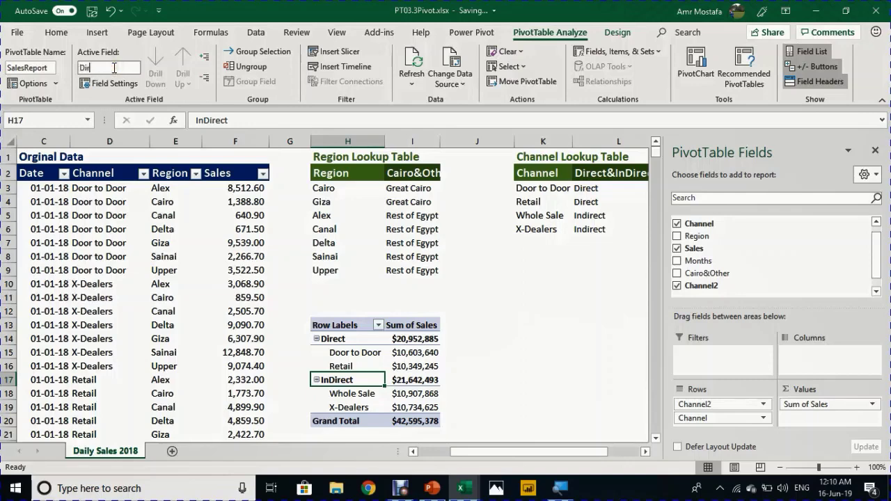
{"action": "key", "text": "Return"}
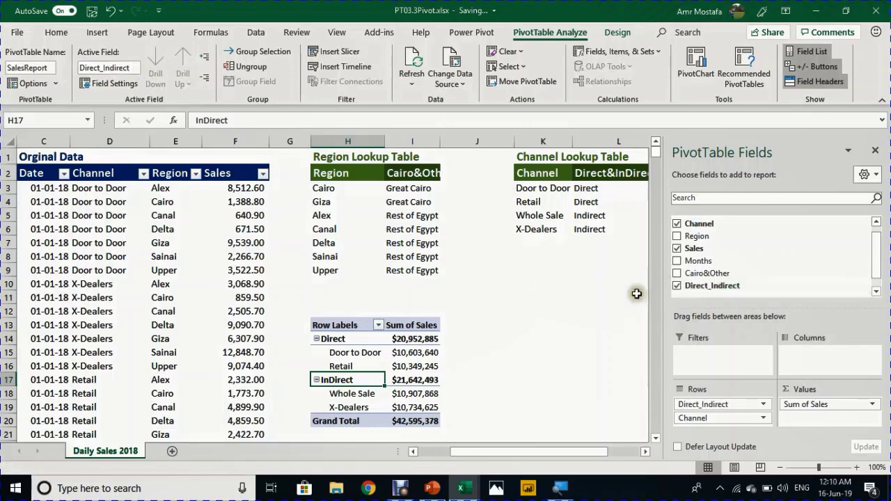
{"action": "left_click", "coordinate": [677, 225]}
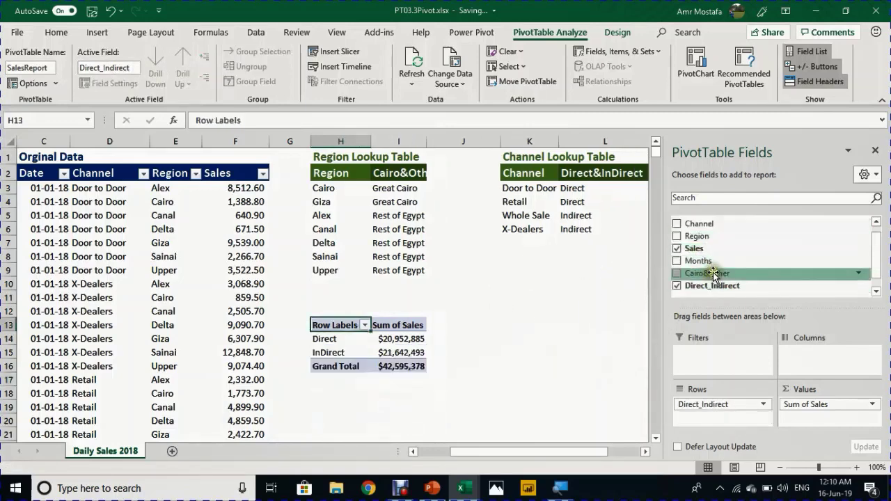
- Place Cairo&Other in Columns and Months in Rows above Direct_Indirect
{"action": "left_click_drag", "start_coordinate": [713, 277], "coordinate": [836, 376]}
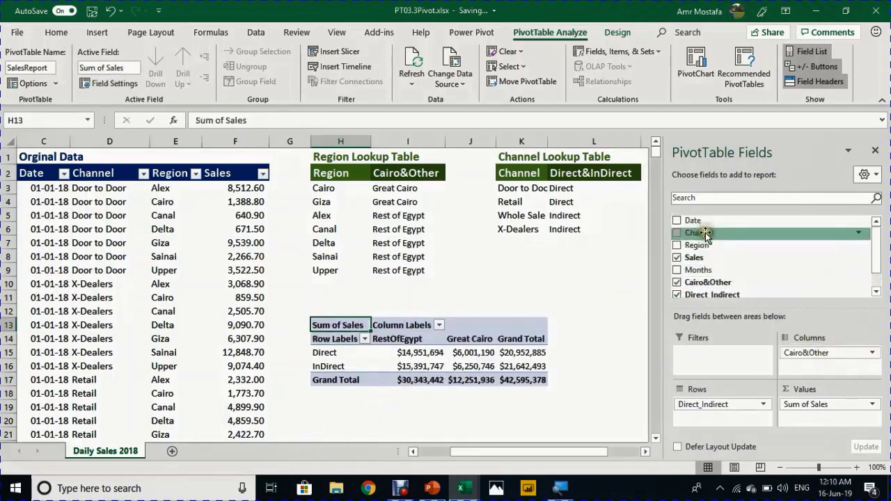
{"action": "scroll", "coordinate": [712, 266], "scroll_direction": "down", "scroll_amount": 1}
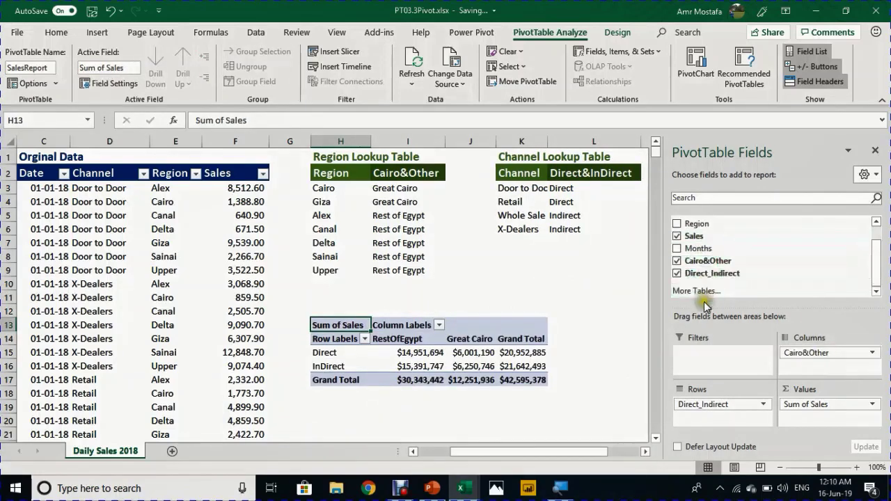
{"action": "left_click_drag", "start_coordinate": [699, 249], "coordinate": [730, 402]}
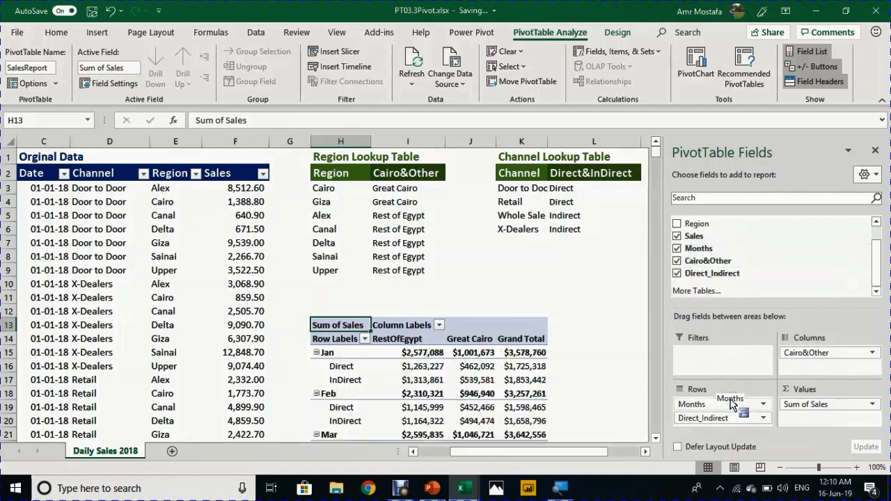
{"action": "scroll", "coordinate": [480, 309], "scroll_direction": "down", "scroll_amount": 2}
{"action": "scroll", "coordinate": [479, 308], "scroll_direction": "down", "scroll_amount": 3}
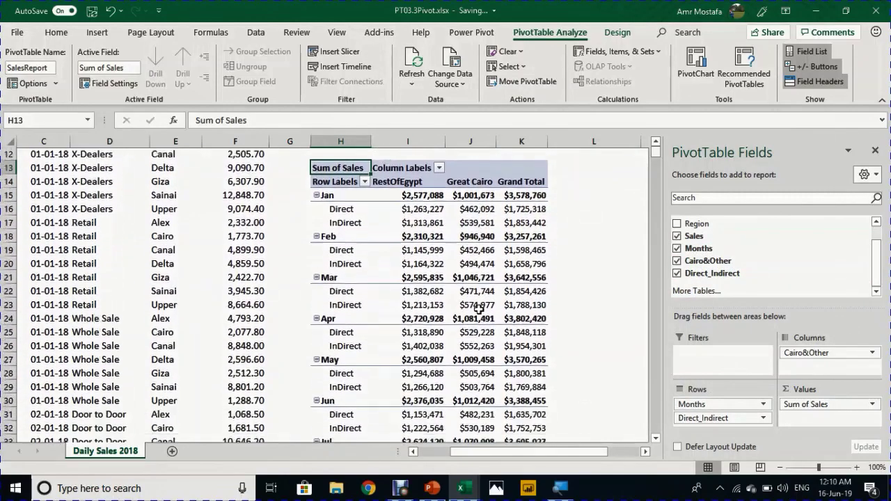